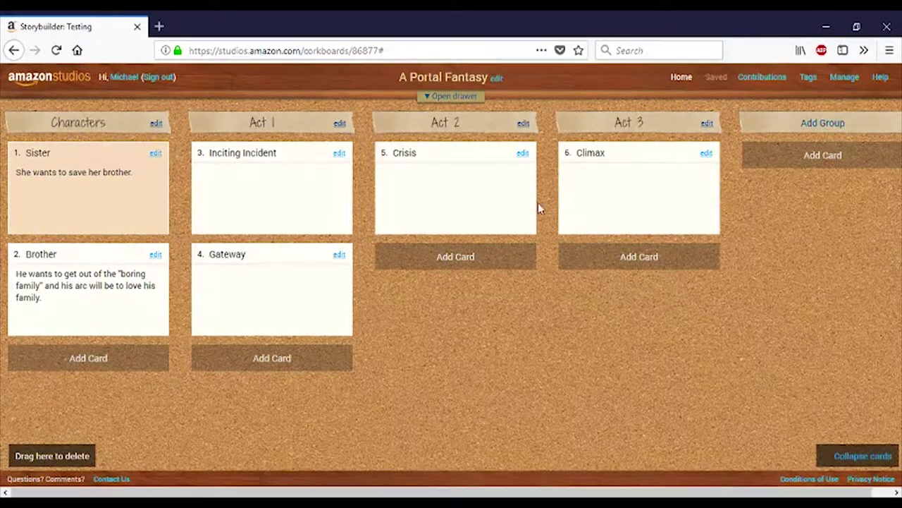
- Retitle the Inciting Incident card 'Sealing a deal', describing the brother's deal with goblins
click(446, 97)
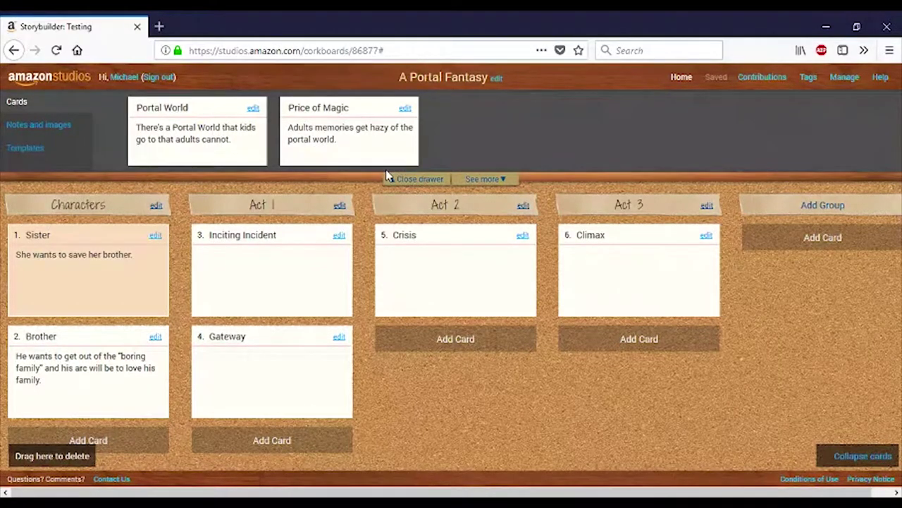
click(408, 181)
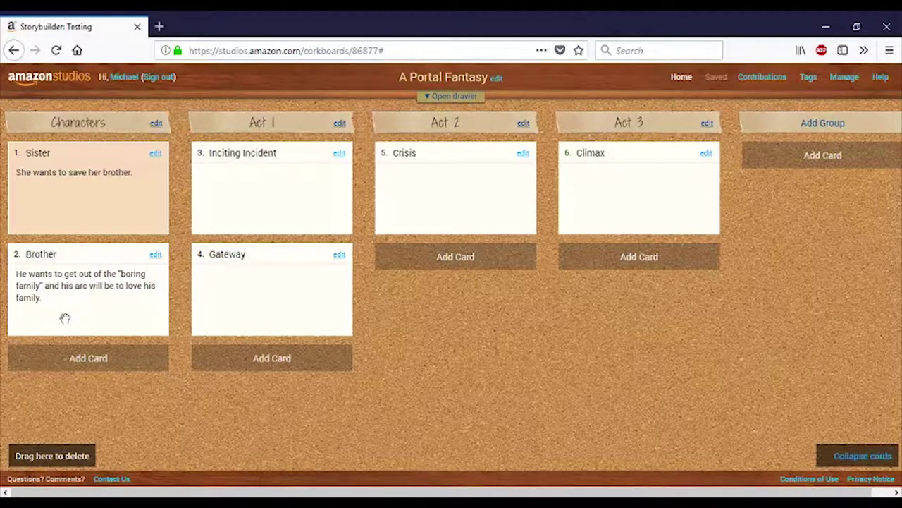
click(249, 152)
text(Sealing a deal)
click(296, 217)
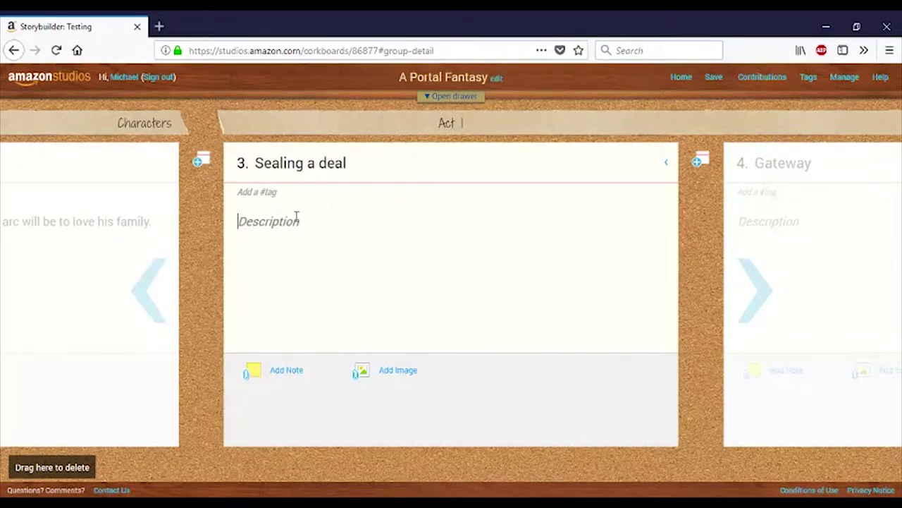
text(The brother makes a deal to go talk to the)
key(BackSpace)
key(BackSpace)
key(BackSpace)
key(BackSpace)
key(BackSpace)
key(BackSpace)
key(BackSpace)
key(BackSpace)
key(BackSpace)
key(BackSpace)
key(BackSpace)
key(BackSpace)
key(BackSpace)
key(BackSpace)
key(BackSpace)
key(BackSpace)
key(BackSpace)
text(with goblins to go into the fantasy realm.)
key(Return)
- Add a 'Go and tell Grandparents' card where the sister learns her grandparents' secrets
click(697, 161)
text(Go and tell Grandparents)
key(Tab)
text(The sister goes and tells her grandparents that she)
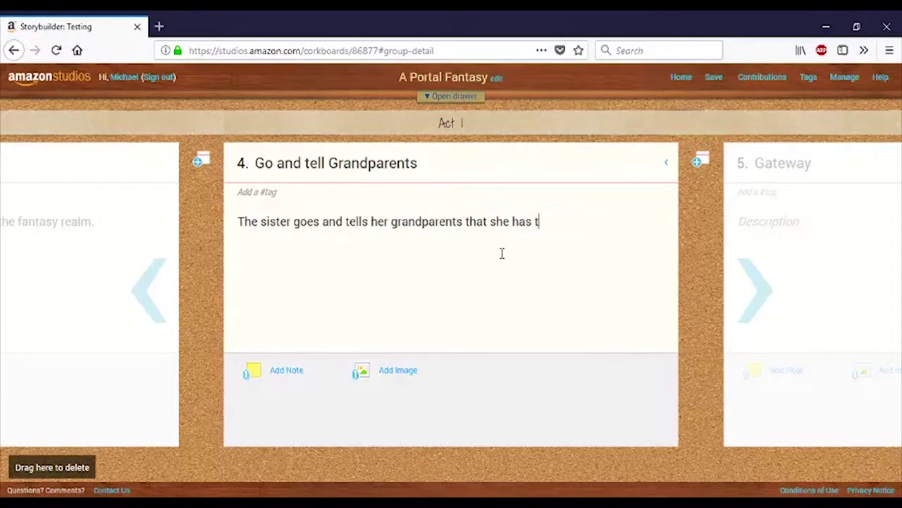
key(BackSpace)
key(BackSpace)
key(BackSpace)
key(BackSpace)
key(BackSpace)
key(BackSpace)
key(BackSpace)
key(BackSpace)
key(BackSpace)
text(what her brother has done, and she learns their secrets)
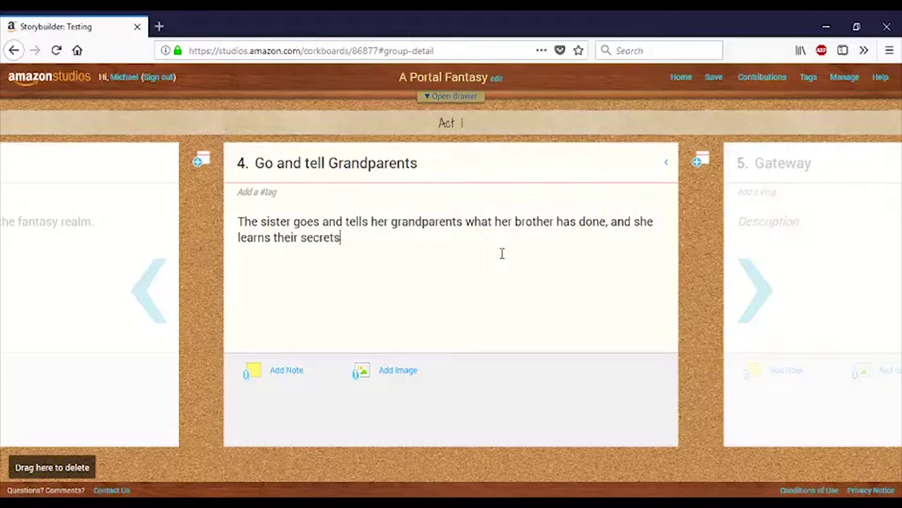
text(. They prepare her to go into the magic world to get him back.)
- Retitle the Gateway card 'Into the Magic world' with the sister entering the magical world
key(Tab)
text(Into the Magic world)
key(Tab)
text(She enters into the magical world and cannot go home until she has her brother.)
click(338, 125)
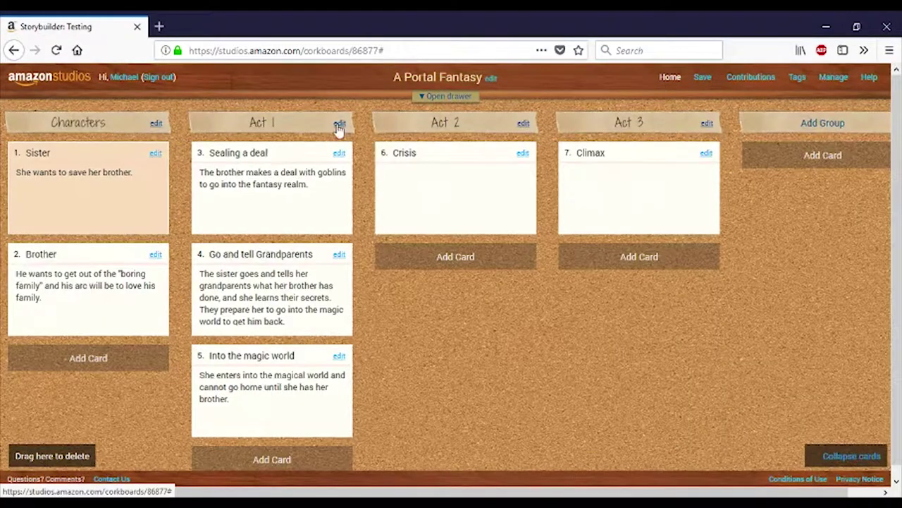
- Add a 'Going to Grandma and Grandpas' intro card at the top of Act 1 with its description
click(282, 458)
text(Going to Grandma and Grandpas)
key(Return)
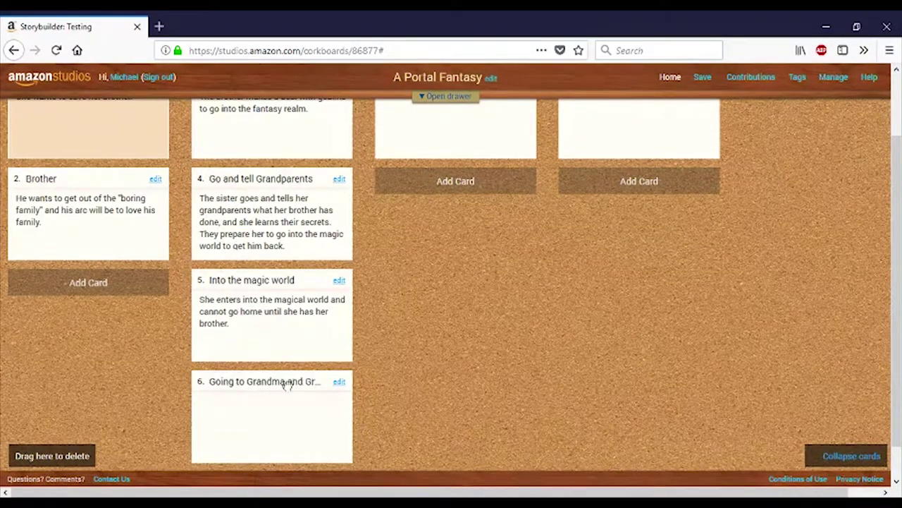
drag(284, 378, 264, 188)
click(263, 187)
text(This is a scene to introduce our kids, and we see what they both want. We also meet the Grandparents for the first time.)
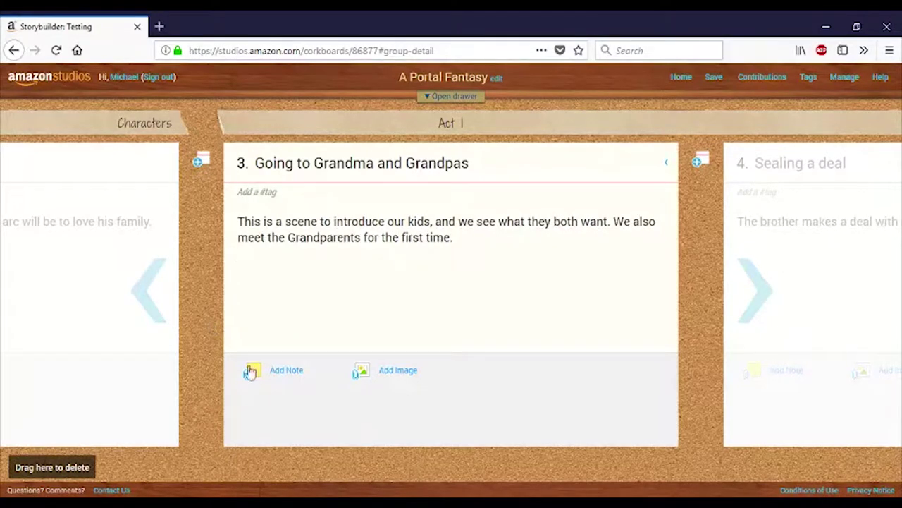
click(679, 78)
- Add 'Out of the Magical world' and 'Leaving Grandparents' cards with descriptions to Act 3
click(638, 256)
text(Out of the Magical world)
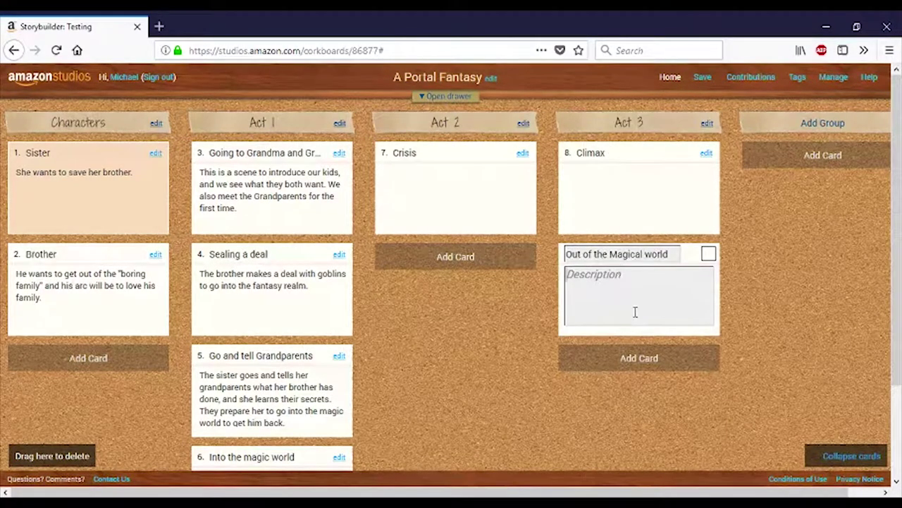
click(635, 311)
text(The kids leave the magical world and are back home.)
key(Return)
text(Leaving Grandparents)
click(588, 384)
text(The kids get picked up by their parents and are headed home.)
key(Return)
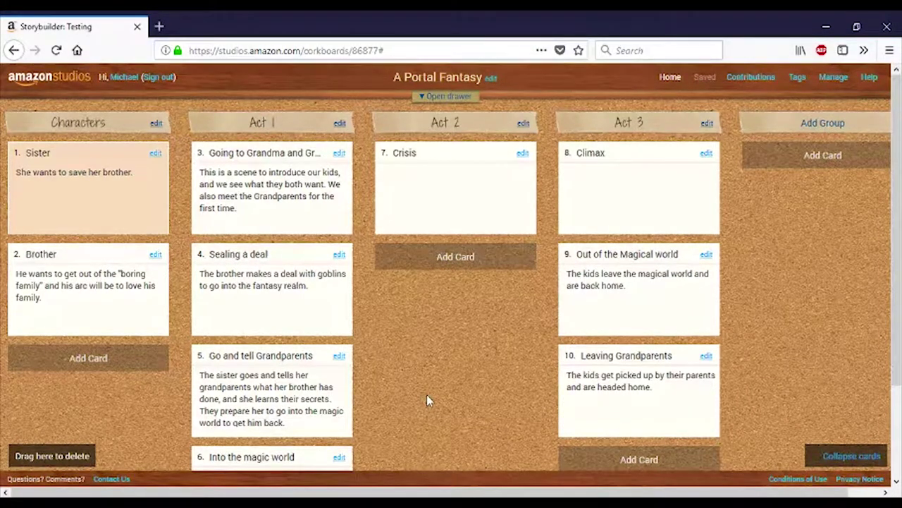
scroll(395, 415, down, 3)
scroll(393, 423, up, 3)
scroll(430, 397, down, 2)
scroll(430, 397, up, 2)
scroll(314, 300, down, 2)
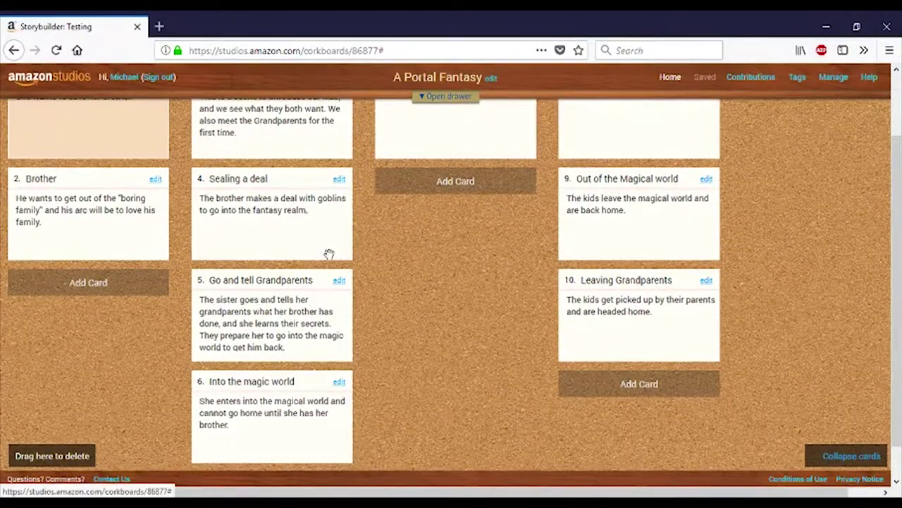
scroll(297, 256, up, 2)
scroll(297, 256, down, 2)
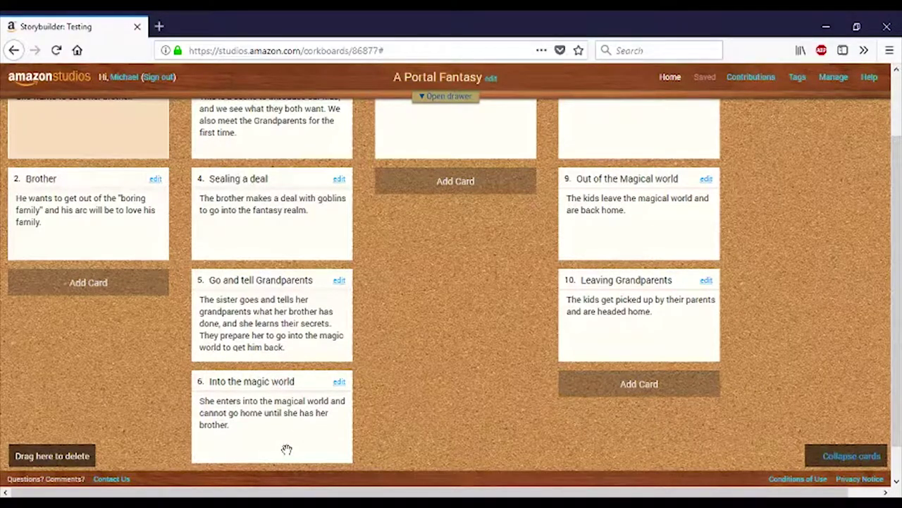
scroll(286, 449, up, 2)
scroll(287, 449, down, 2)
scroll(271, 410, up, 2)
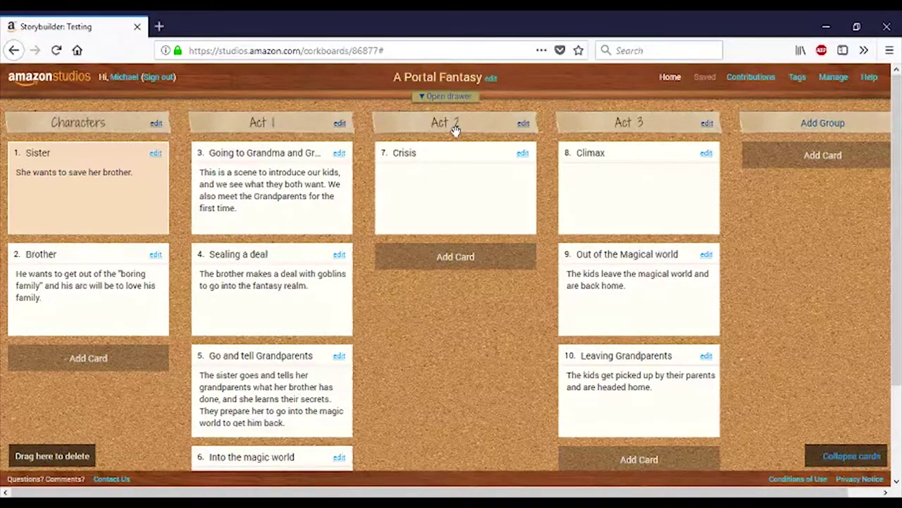
- Rename Act 2 to 'Act 2 - Sister' and create an 'Act 2 - Brother' group
click(523, 123)
text(- Sister)
key(Return)
click(822, 122)
text(Act 2 - Brother)
key(Return)
- Add described 'A deal goes wrong' and 'Makin Friends' cards to Act 2 - Brother
text(A deal goes wrong)
key(Tab)
text(The brother discovers that his deal was based on a lie, and he's fallen in with goblins.)
key(Return)
text(Makin Friends)
key(Tab)
text(While he is held captive with the goblins, he meets a kindly ogre and he makes f)
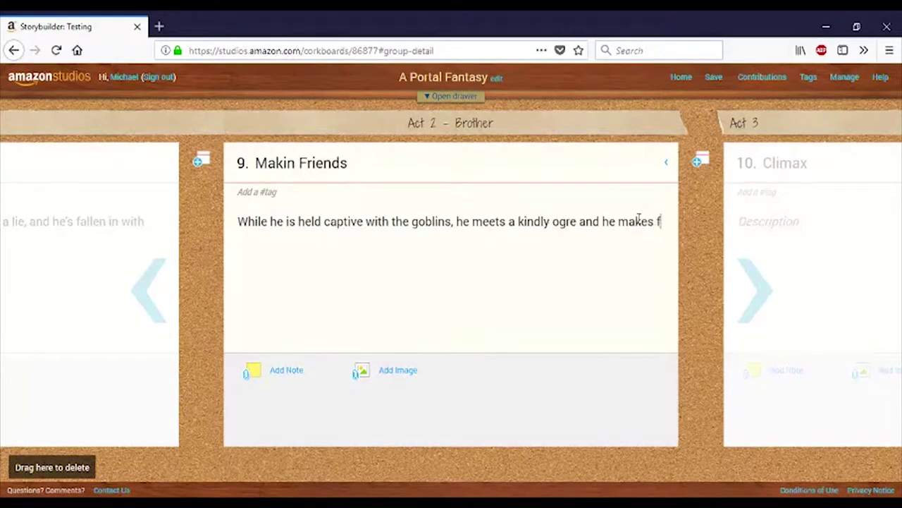
text(riends with the ogre. It turns out, the ogre's father was saved by the Grandparents in their visit to this world.)
- Add a 'Kicked out.' card about the ogre refusing the goblins' plan
key(Return)
text(Kicked out.)
key(Tab)
text(The kindly ogre has a crisis of faith when)
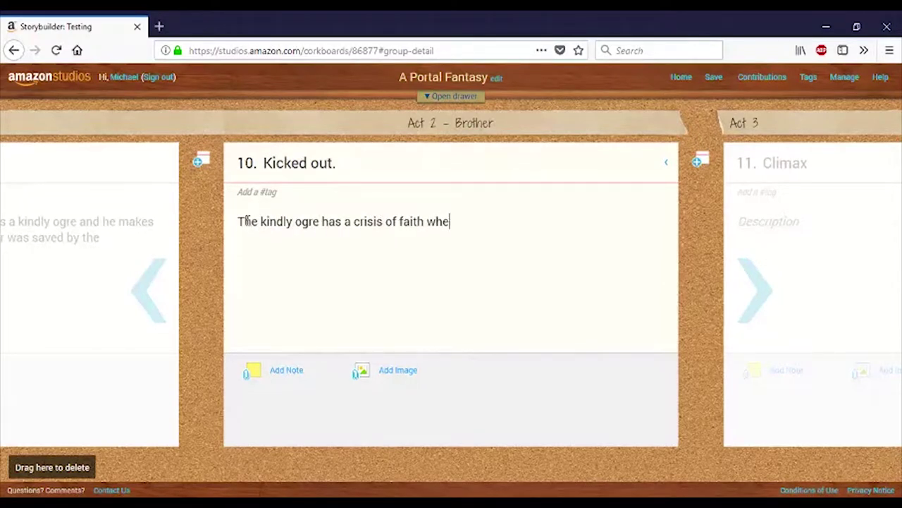
key(BackSpace)
key(BackSpace)
key(BackSpace)
key(BackSpace)
key(BackSpace)
key(BackSpace)
key(BackSpace)
key(BackSpace)
key(BackSpace)
key(BackSpace)
text(conscieous when he )
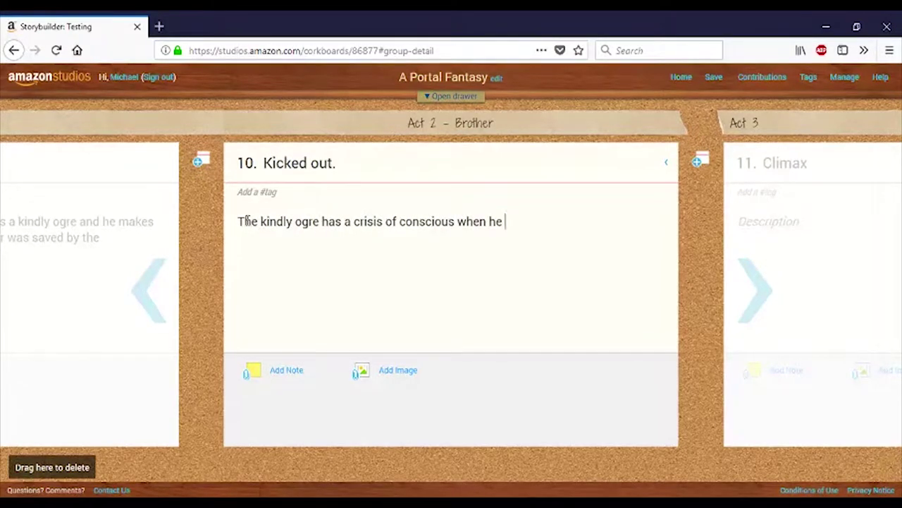
text(sees the goblins are planning something bad for the boy. He refuses to do it, so the goblins kick him out.)
click(681, 77)
click(437, 255)
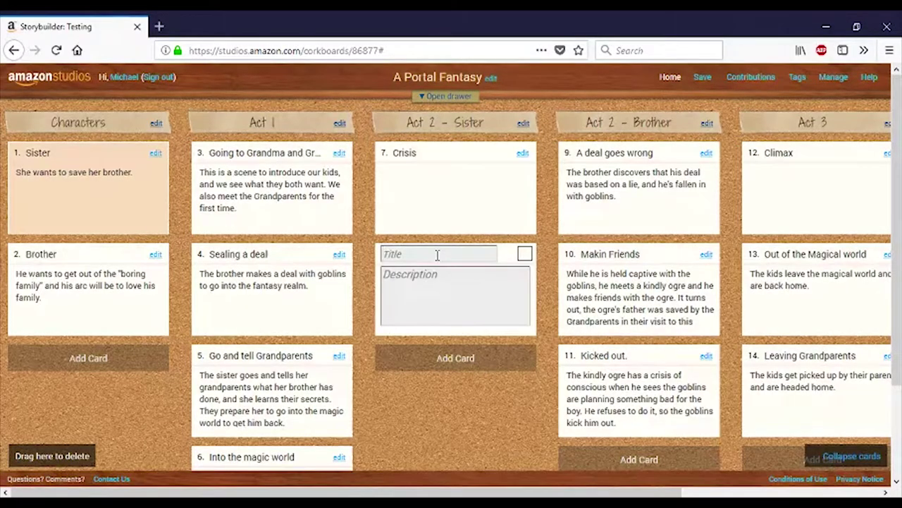
text(Finding an ally)
click(443, 276)
text(The sister hunts down and finds an ally of the)
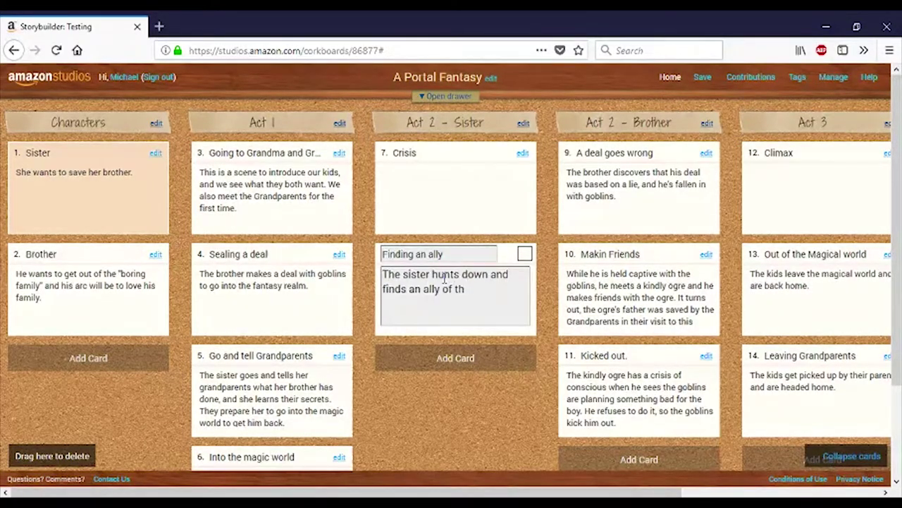
key(BackSpace)
key(BackSpace)
key(BackSpace)
key(BackSpace)
key(BackSpace)
key(BackSpace)
key(BackSpace)
text(from when her grandparents vist)
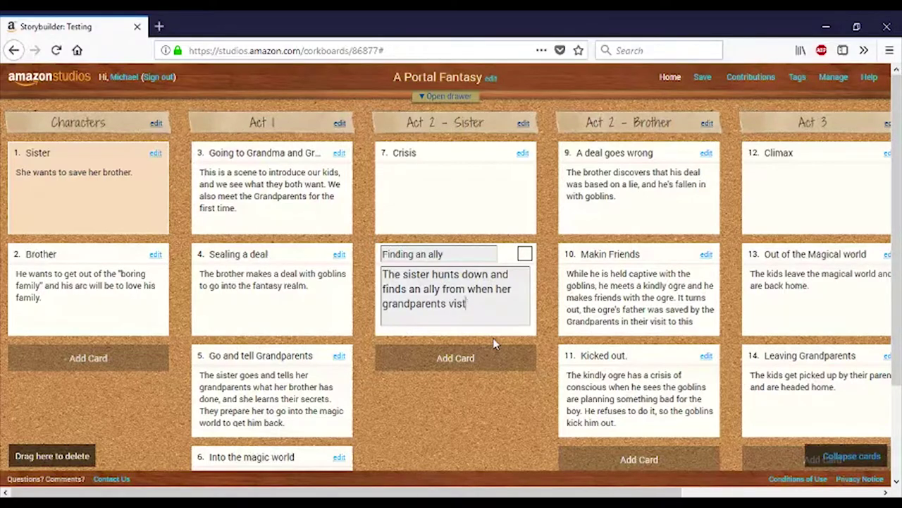
key(BackSpace)
text(ited.)
click(492, 338)
drag(437, 253, 437, 152)
click(89, 357)
text(A Kindly ogre)
key(Tab)
text(Not as bad as people make him out )
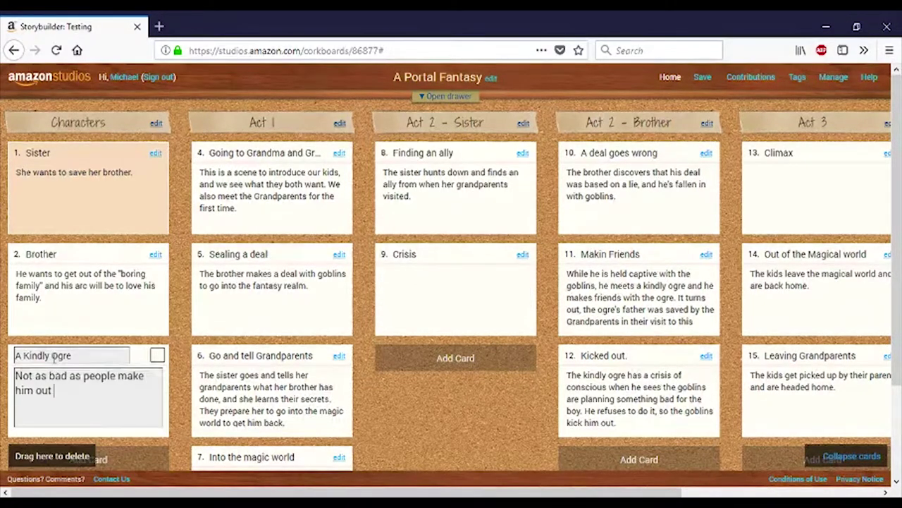
text(to be.)
click(157, 354)
scroll(124, 455, down, 3)
click(95, 345)
text(Ricardo Willingham m)
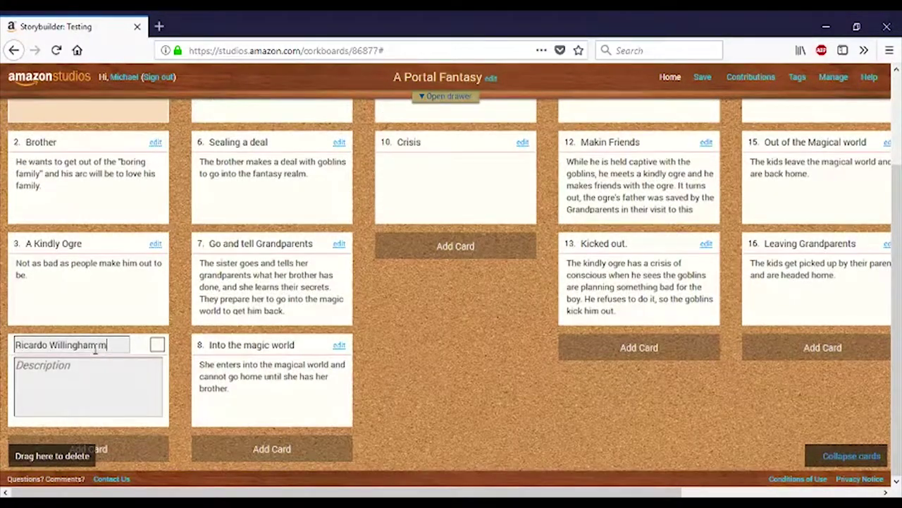
text( Forestwood Longfellow)
key(Tab)
text(Magic friend. Also he has deb)
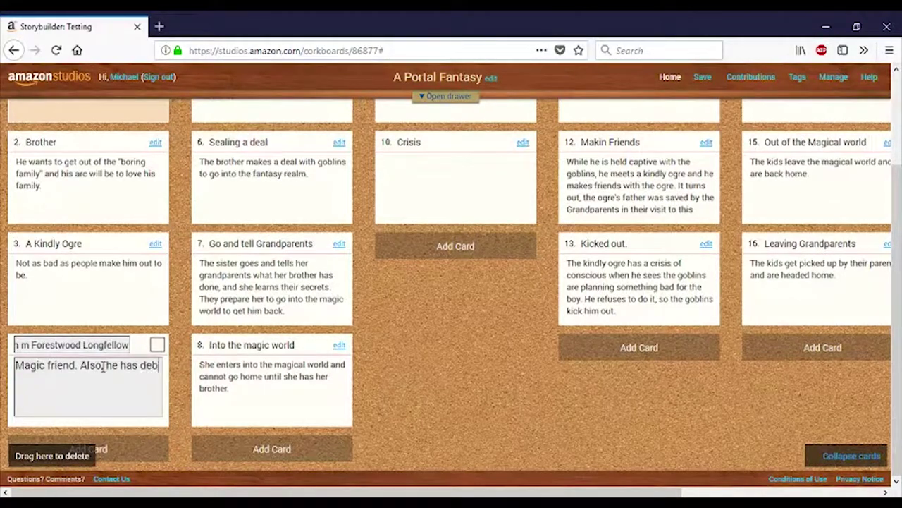
text(ts he must pay.)
click(157, 344)
scroll(381, 428, up, 2)
click(455, 357)
text(A challenge with the ally)
key(Return)
click(388, 349)
click(418, 271)
text(There will be a challenge. She gets out of it with the )
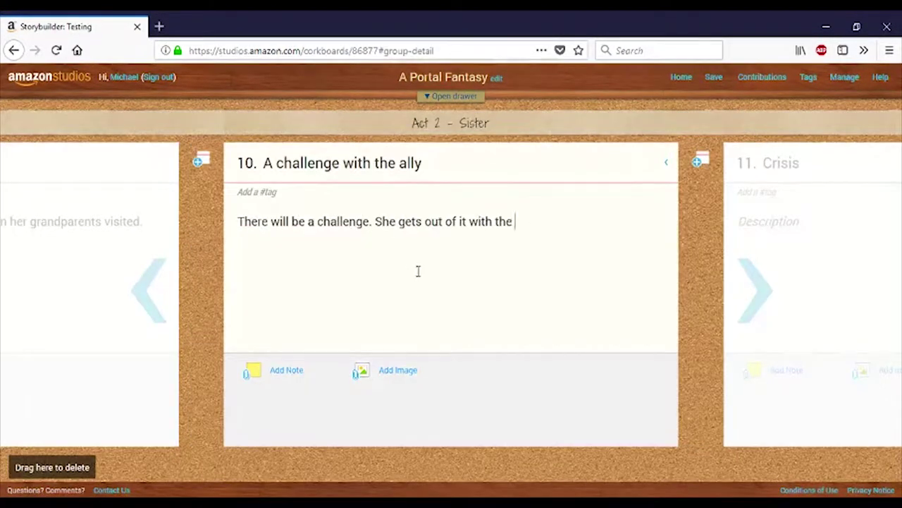
text(help of the ally (arc: her increasing agency throughout the story))
click(194, 324)
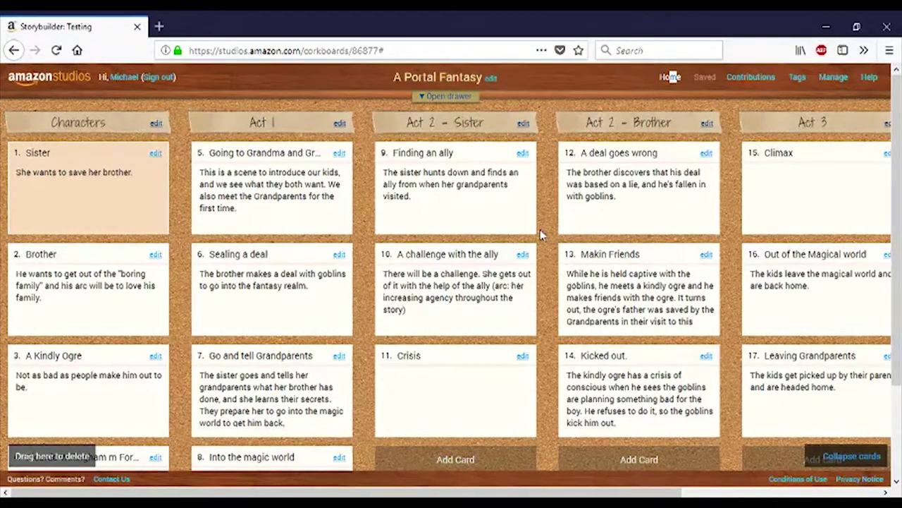
scroll(547, 308, down, 2)
scroll(547, 307, up, 2)
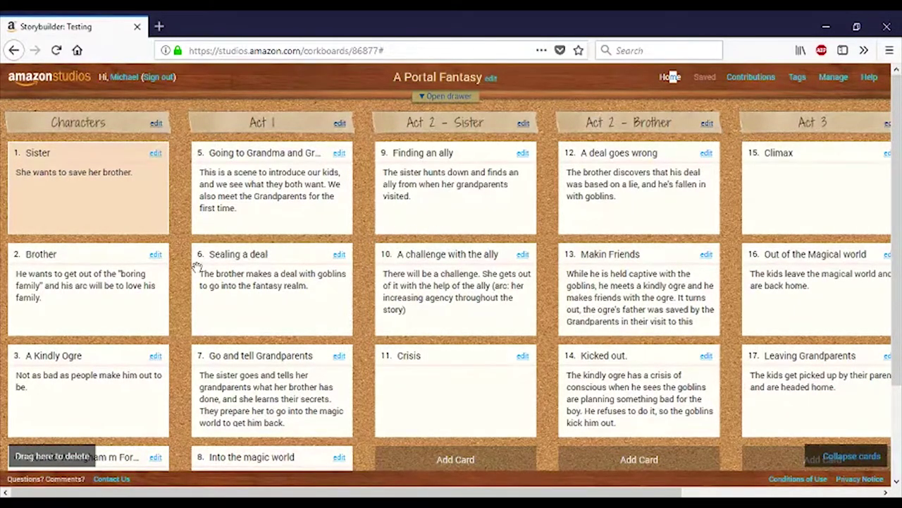
scroll(111, 268, down, 3)
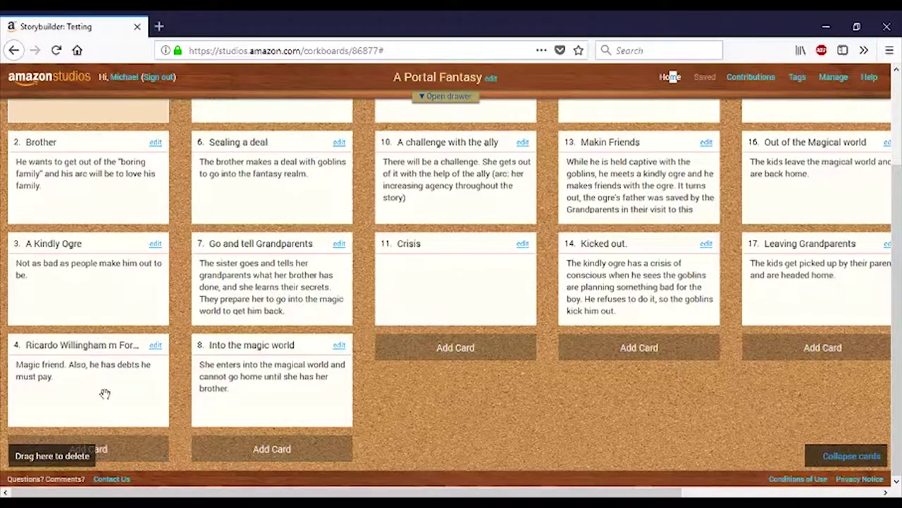
scroll(105, 394, up, 3)
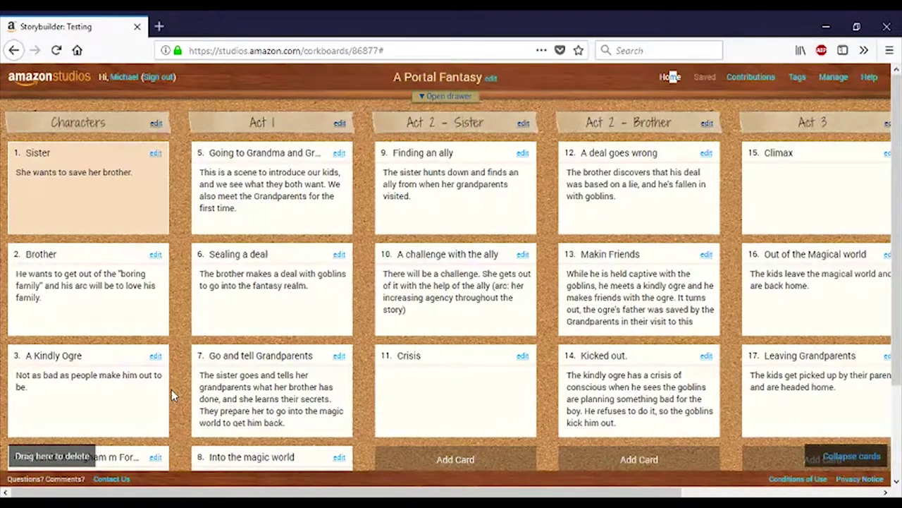
scroll(171, 389, down, 2)
scroll(171, 389, up, 2)
- Add an 'A new leaf' card to Act 2 - Sister where the ogre joins them
click(456, 459)
text(A new leaf)
key(Tab)
text(So they meet the ogre that was pa)
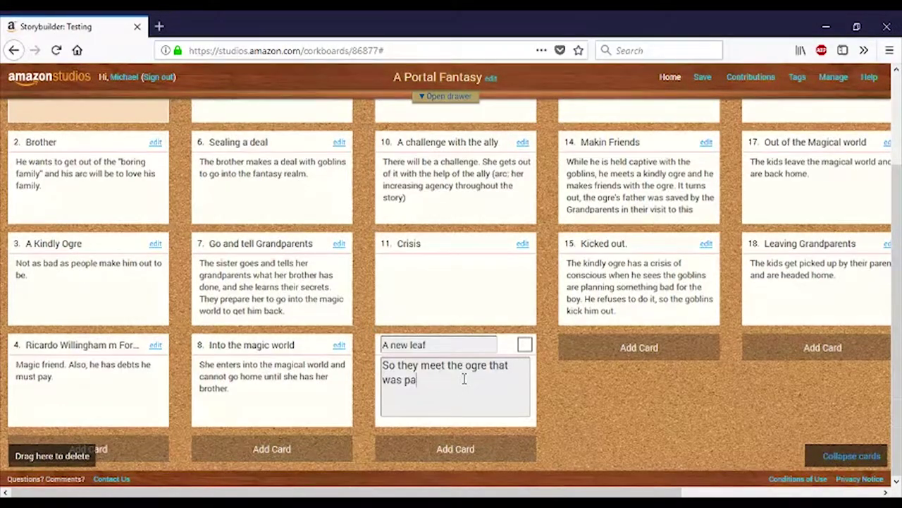
text(rt of the brother's band. He joins up with Ricard and the sister to rescue her brother. He knows where they were going.)
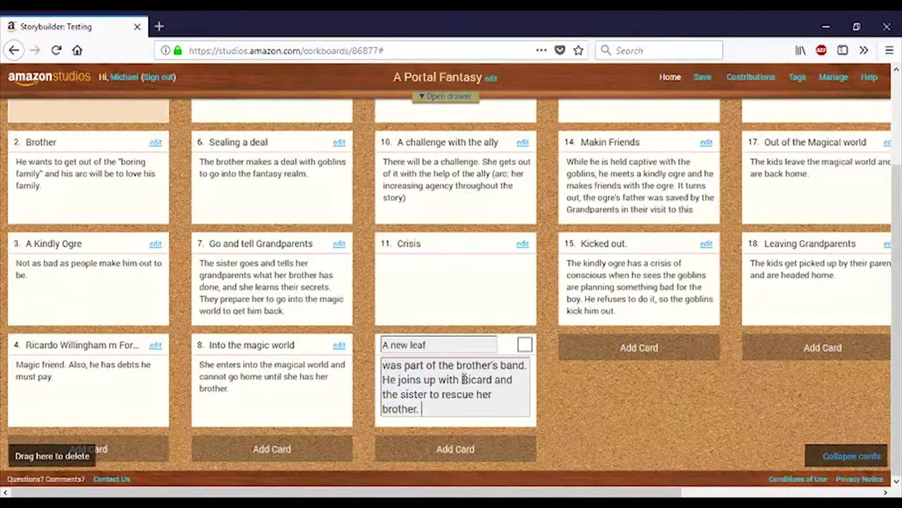
click(606, 405)
- Start a 'Meeting the Wizard' card in Act 2 - Brother with a partial description
click(630, 346)
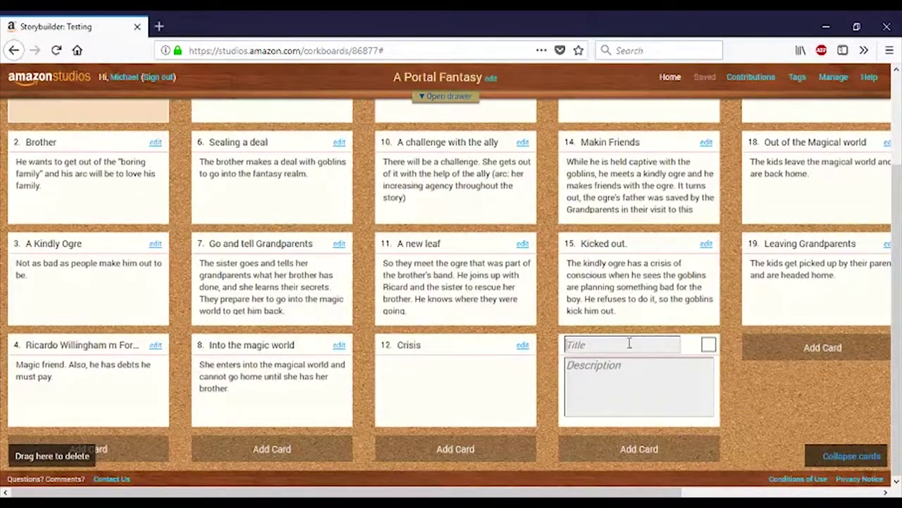
text(Meeting the Wizard)
click(617, 392)
text(He meets the wizar)
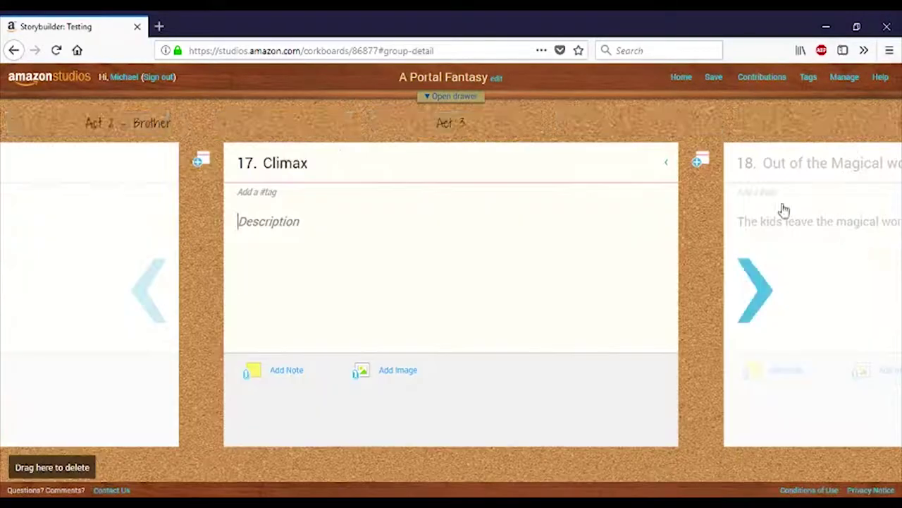
- Retitle the Climax card 'Storming the Wizards Castle' and describe the sister's rescue assault
double_click(285, 162)
text(Storming the Wizards Castle)
click(399, 274)
text(The sister, with the help of the Ogre and Rica)
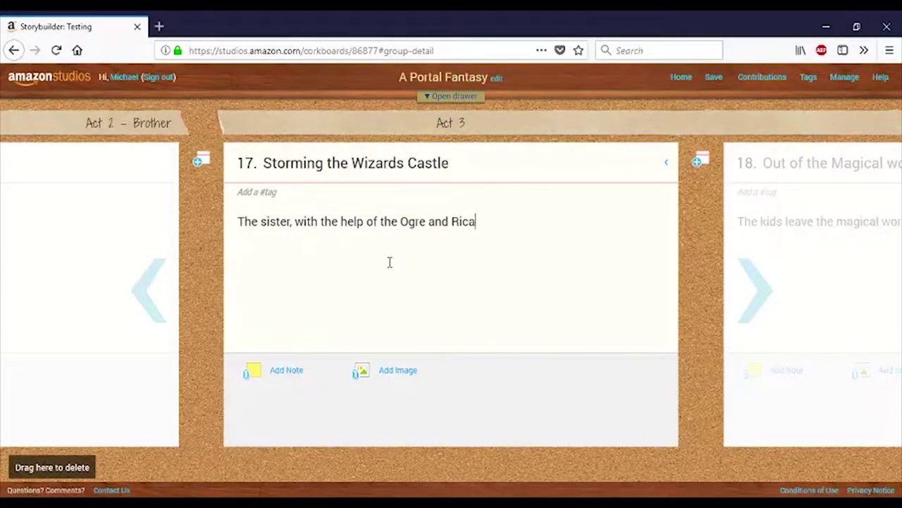
text(rd, storm the wizard's castle to rescue her brother.)
key(Escape)
- Add an 'A Wizard' character card describing a bitter wizard left behind
scroll(91, 451, down, 3)
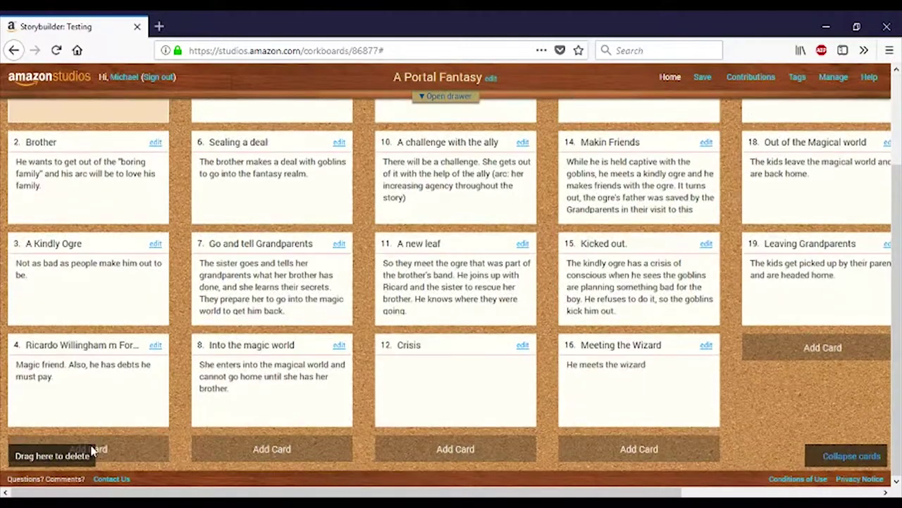
click(92, 451)
text(A Wizard)
scroll(114, 385, down, 3)
click(115, 384)
text(This is a wizard who knew the grandparen)
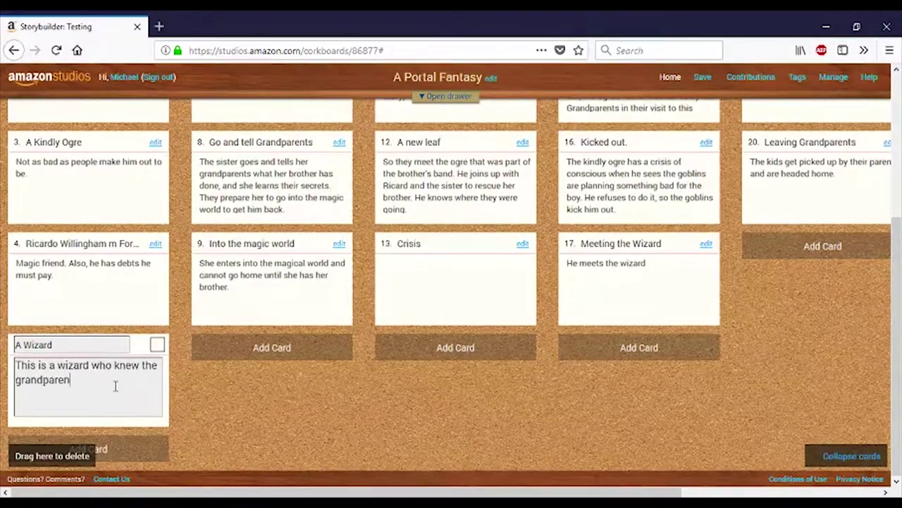
text(ts but got left behind. He's bitter and angry and people because he doesn't remember much of his past l)
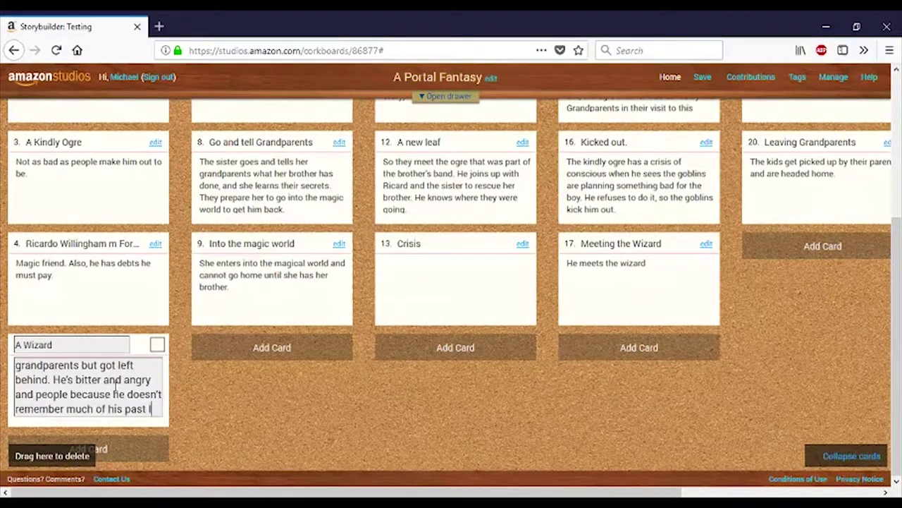
text(ife.)
- Add a 'Such a nice castle.' card to Act 2 - Brother subverting the ugly-evil trope
click(630, 347)
text(Such a nice castle.)
click(623, 379)
text(He spends his days in the nice castle with the wizard (subverting ugly = evil trope))
click(580, 441)
- Add a 'Crisis - a Choice' card where the boy chooses his sister
scroll(610, 434, down, 3)
text(Crisis - a Choice)
key(Tab)
text(The wizard gives the boy a choice betwee nhi)
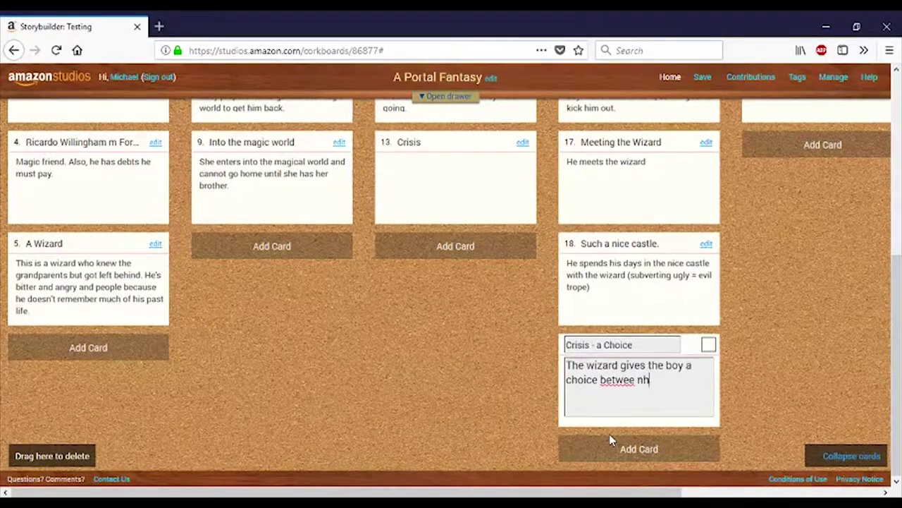
key(BackSpace)
key(BackSpace)
key(BackSpace)
key(BackSpace)
text(n his family and being in the magical world. He chooses his sister. So FINE, he'll do the magical)
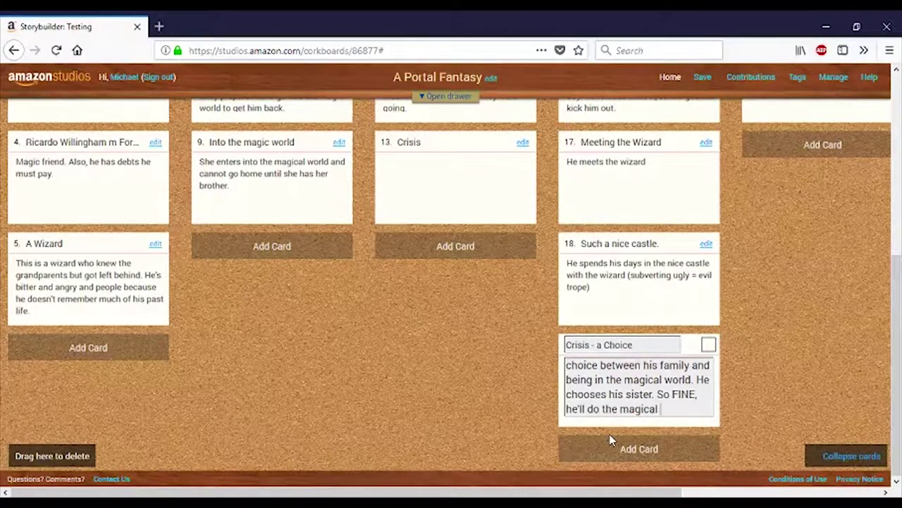
text( bad thing in the re)
click(421, 409)
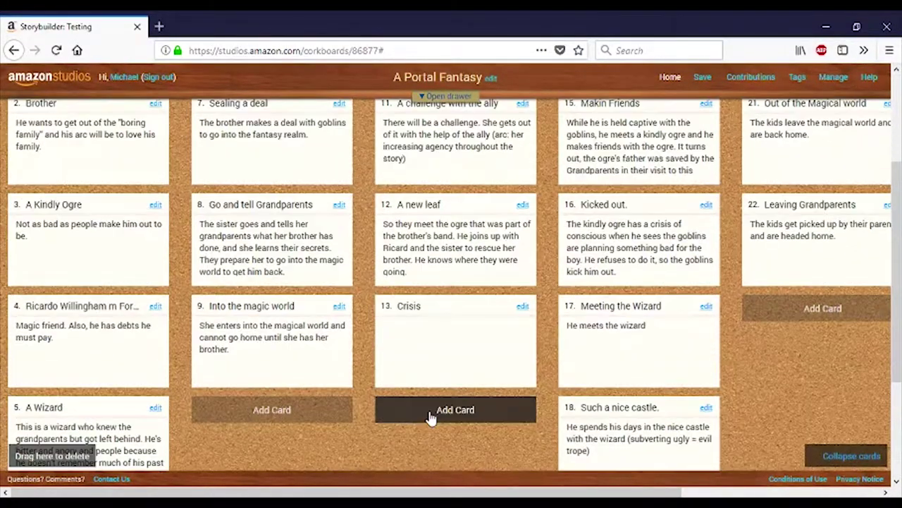
- Add a 'Searching for a her...oh' card about finding the grandparents' old ally
click(427, 413)
text(Searching for a her...oh)
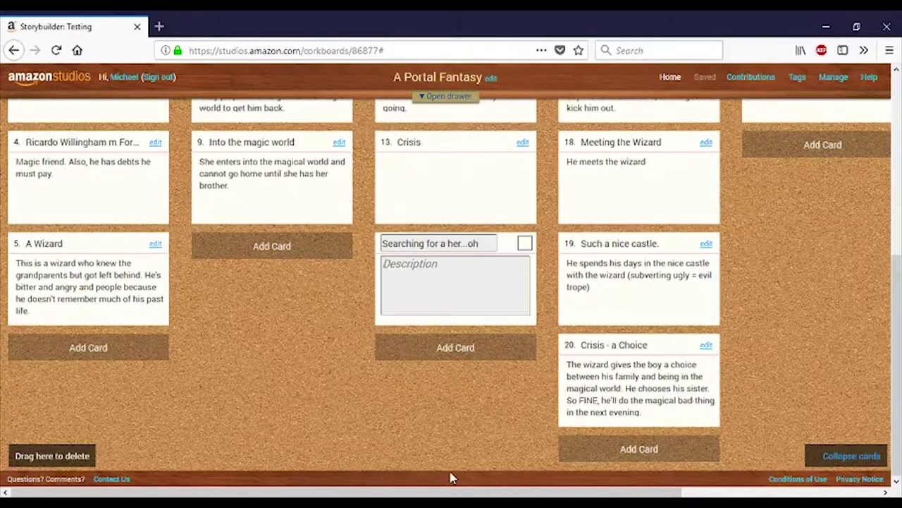
key(Tab)
text(They go find an old ally of the)
key(ctrl+BackSpace)
key(ctrl+BackSpace)
key(ctrl+BackSpace)
key(ctrl+BackSpace)
key(ctrl+BackSpace)
key(ctrl+BackSpace)
key(ctrl+BackSpace)
text(- Ricard and the g)
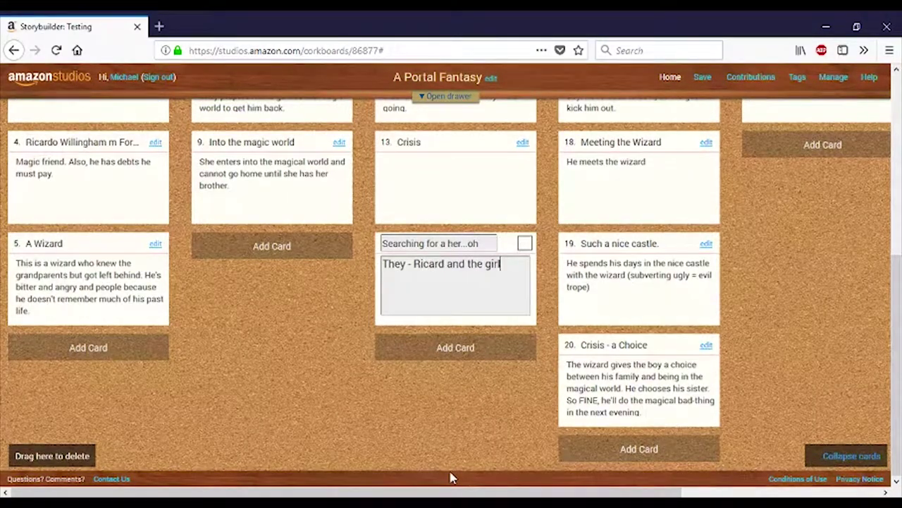
key(BackSpace)
text(sister, go to find an old ally of the Grandparents but they get there and find out the)
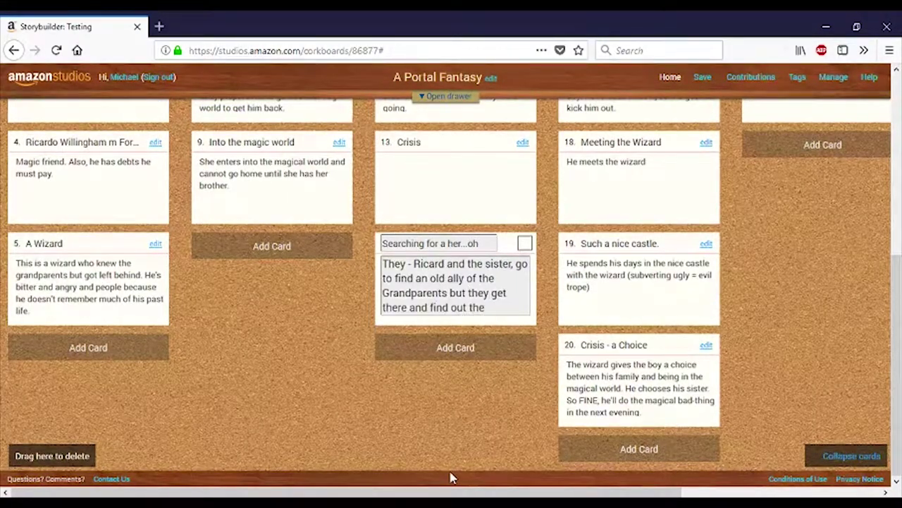
text( ally has died. So she decides she'll do it herself.)
key(Return)
scroll(342, 433, down, 3)
scroll(341, 433, up, 2)
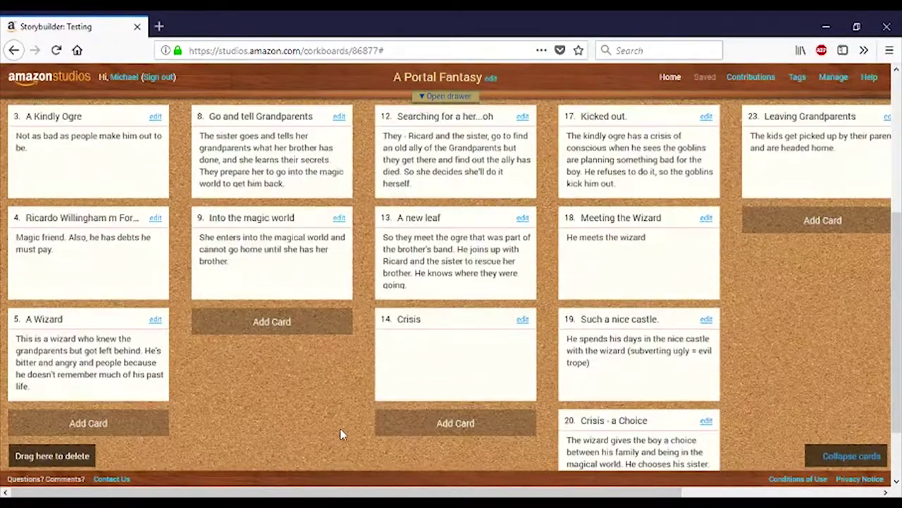
scroll(318, 363, up, 3)
scroll(325, 361, down, 1)
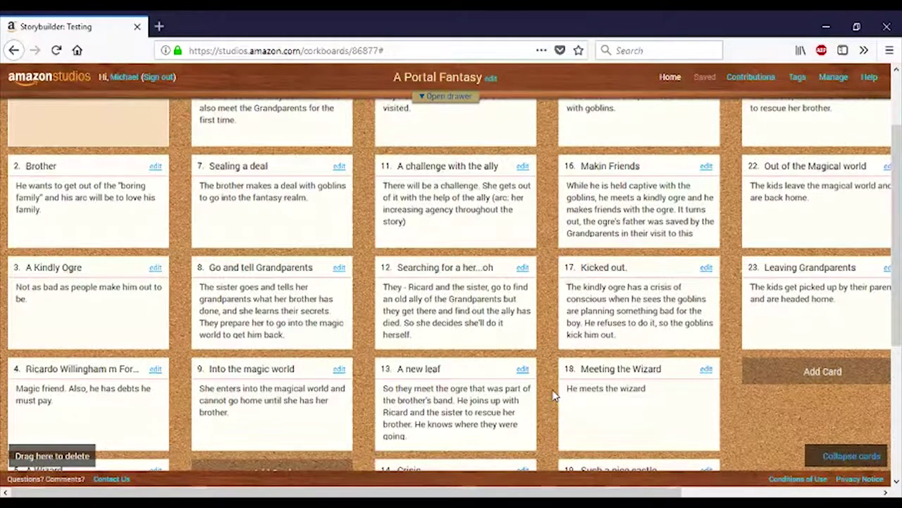
scroll(553, 397, down, 4)
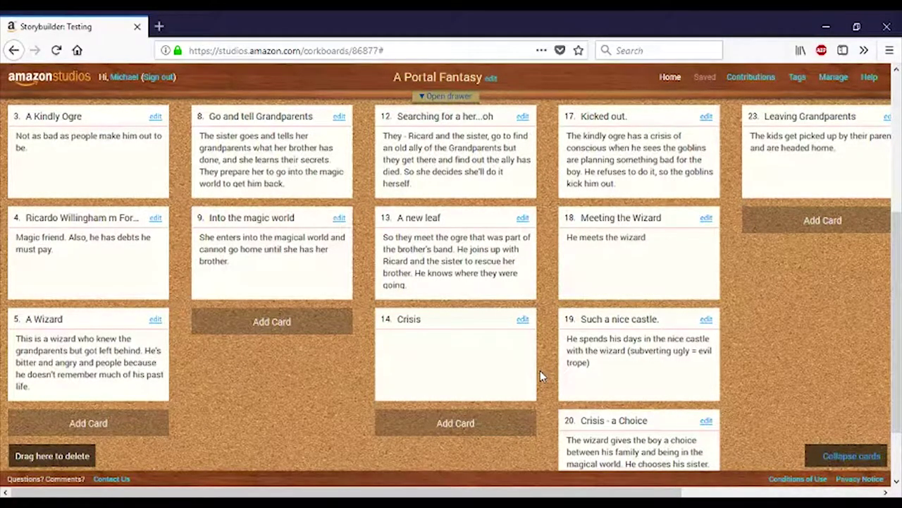
scroll(540, 371, down, 2)
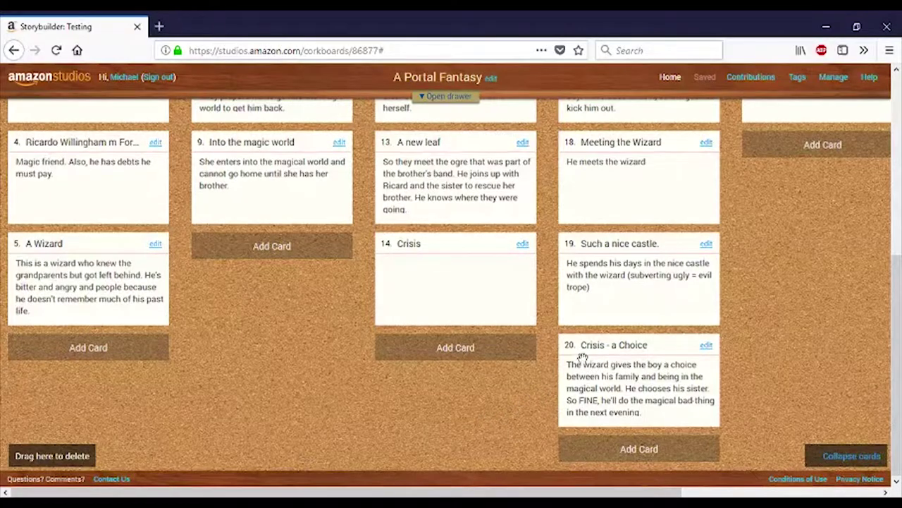
- Scroll the corkboard to locate the empty Crisis card under Act 2 – Sister
scroll(765, 398, up, 1)
scroll(766, 397, up, 4)
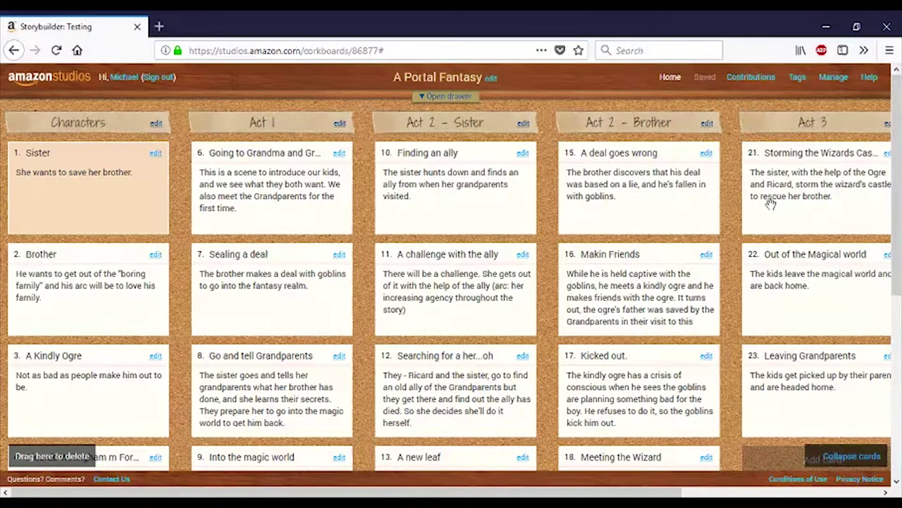
scroll(705, 286, down, 3)
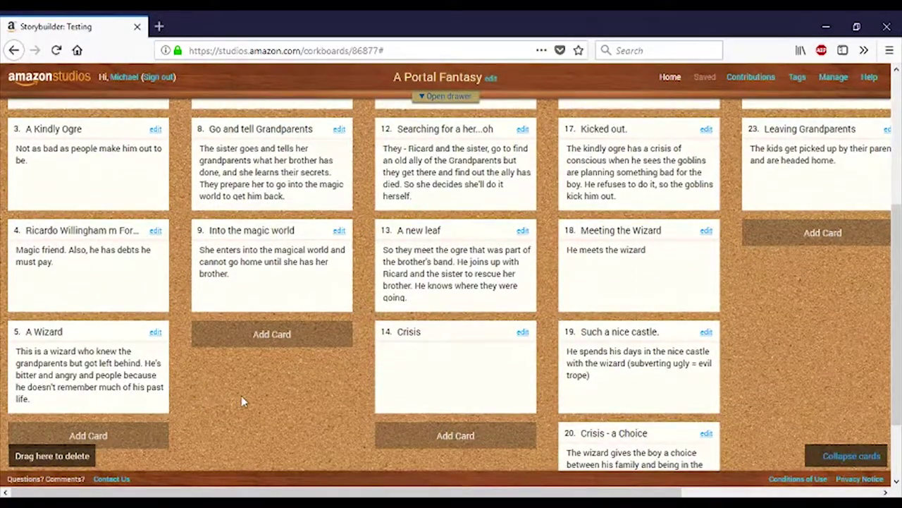
scroll(259, 398, up, 1)
scroll(377, 323, up, 1)
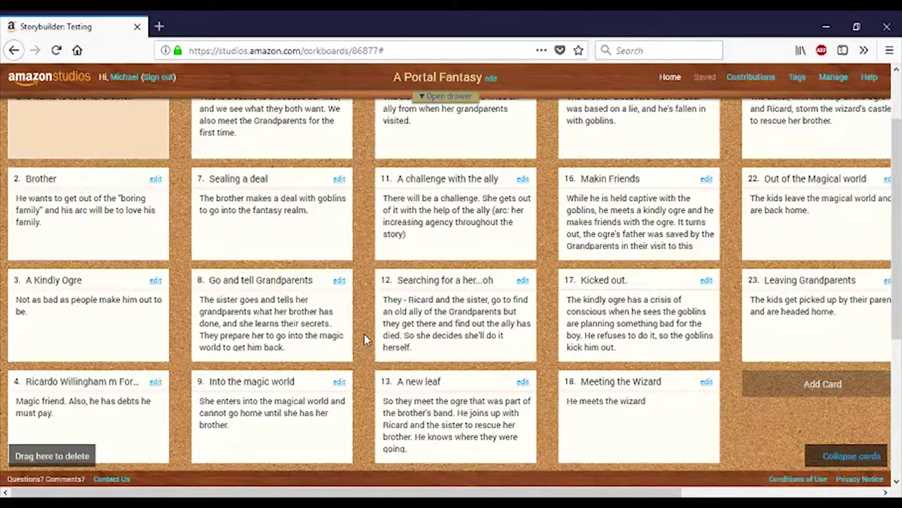
scroll(364, 339, down, 3)
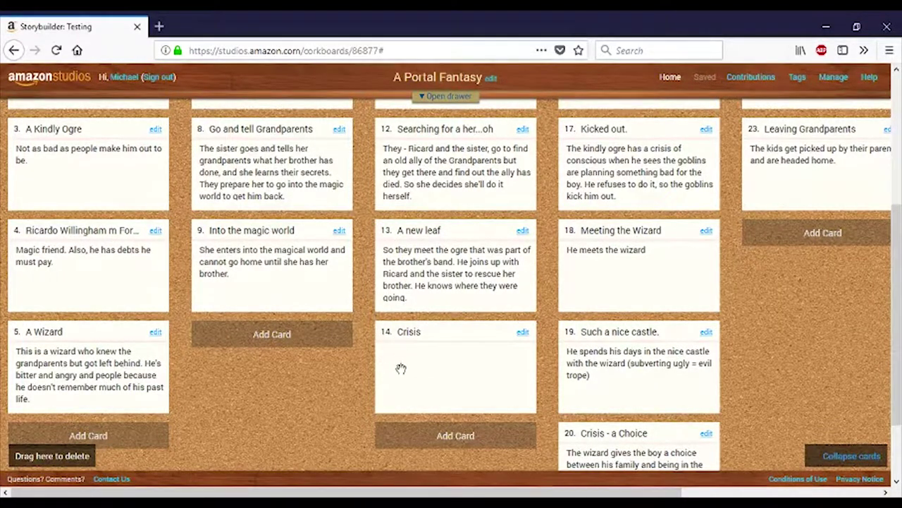
- Retitle the Crisis card 'Betrayal', describing Ricardo turning the sister in
click(403, 344)
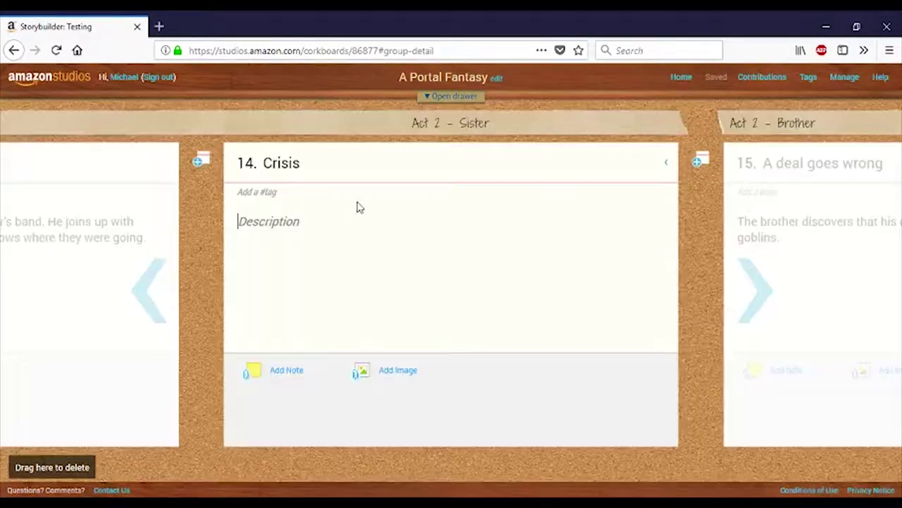
text(Betrayal)
key(Tab)
text(Ricardo, because of his debts, turns in )
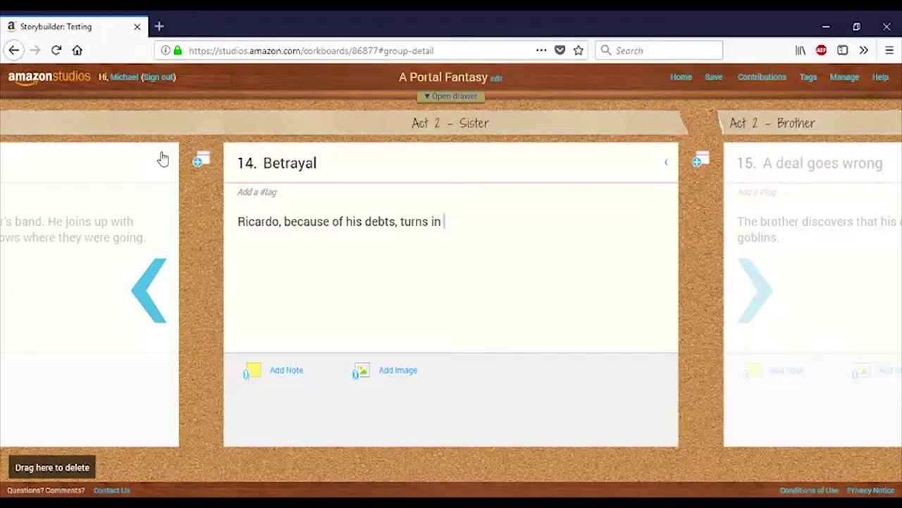
text(the sister to some third party enforcers or something, a)
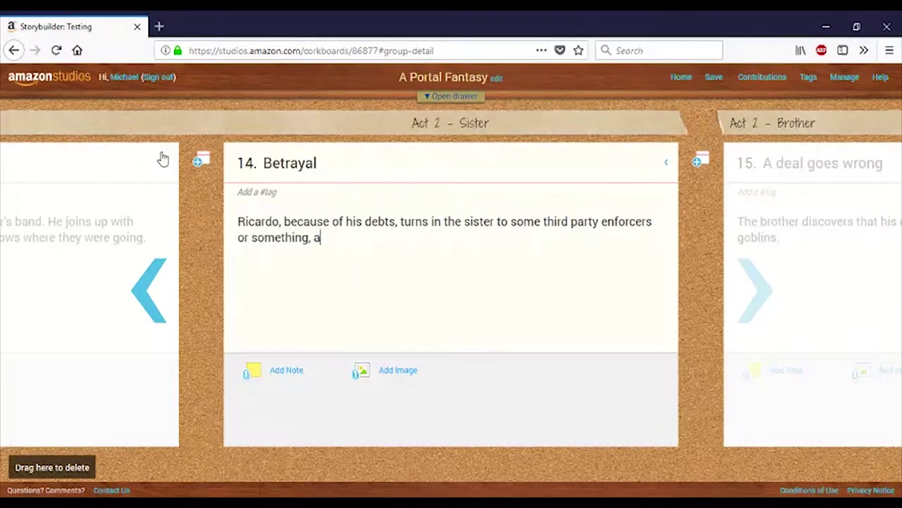
text(nd they catch her. Because the)
key(BackSpace)
key(BackSpace)
key(BackSpace)
key(BackSpace)
key(BackSpace)
key(BackSpace)
key(BackSpace)
key(BackSpace)
key(BackSpace)
key(BackSpace)
key(BackSpace)
text(She ends up separated from her allies.)
key(Escape)
- Add an 'Escape' card where she escapes using her grandparents' magic
scroll(507, 270, down, 5)
click(447, 349)
text(Escape)
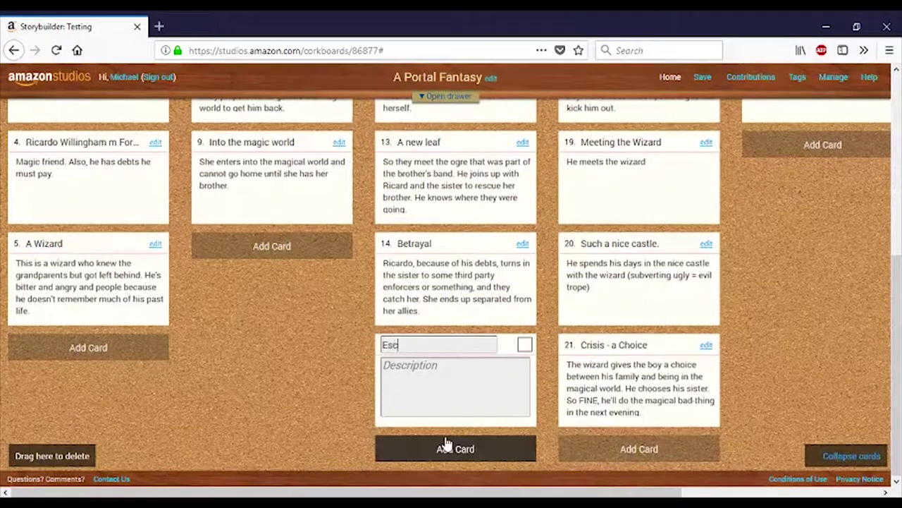
key(Tab)
text(She escapes with the captors using the magic her Grandparents gave her.)
- Add a 'Demands' card where she forces Ricard to take her to the castle
click(445, 444)
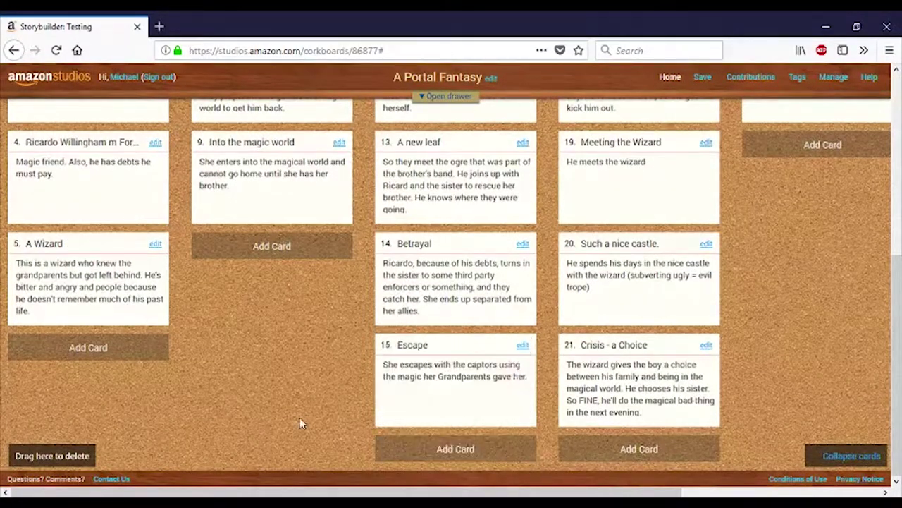
text(Demands)
key(Tab)
text(She catches Ricard and demands that he take her to the castle.)
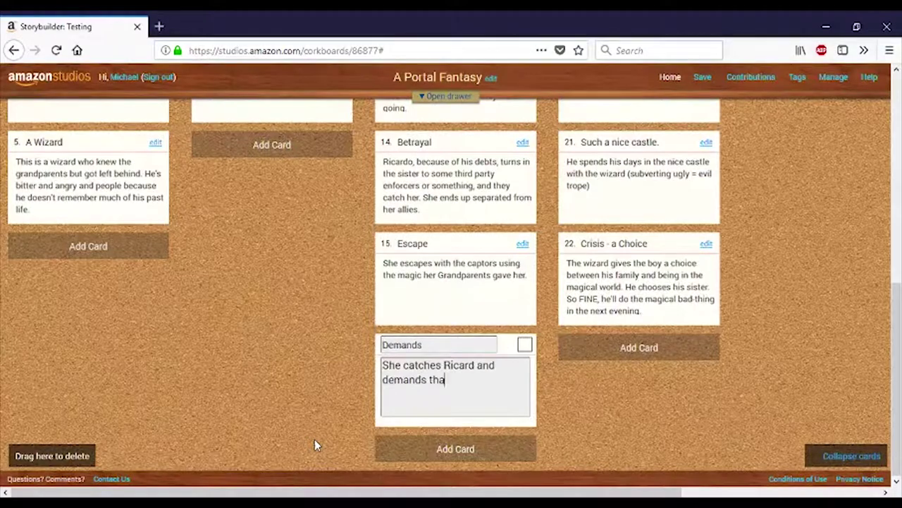
key(Return)
key(BackSpace)
text(She will say she doesn't trust him anymore.)
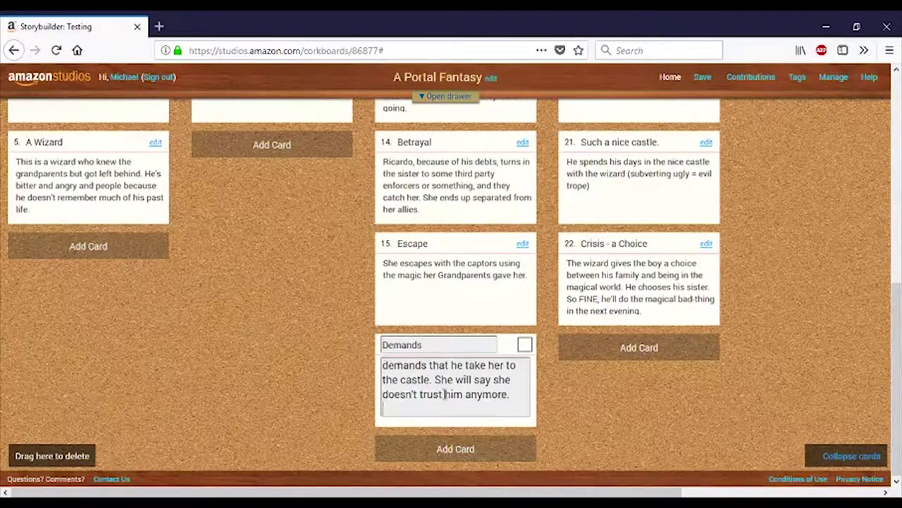
scroll(303, 318, up, 2)
scroll(302, 319, down, 2)
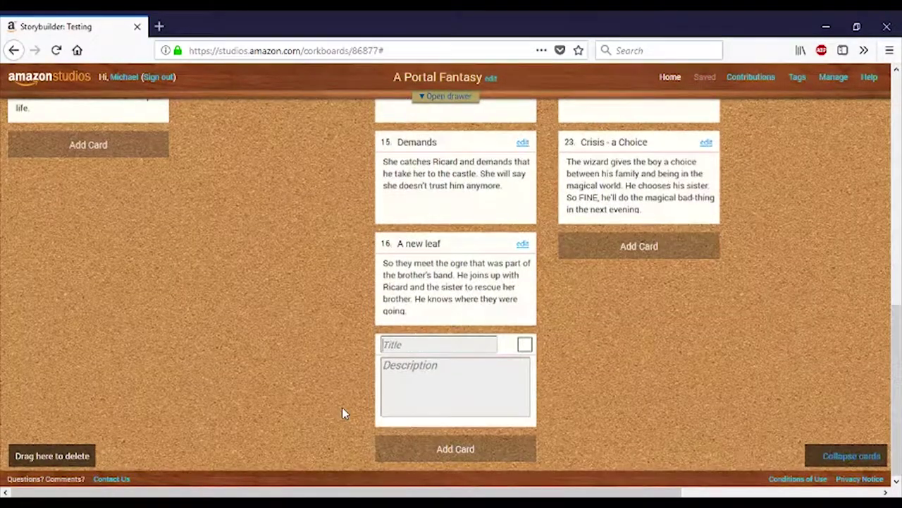
- Add a described 'Storming the Castle' card and retitle card 24 'Confronting the Wizard'
text(Storming the Castle)
key(Tab)
text(They storm the castle, chasing some goblins away.)
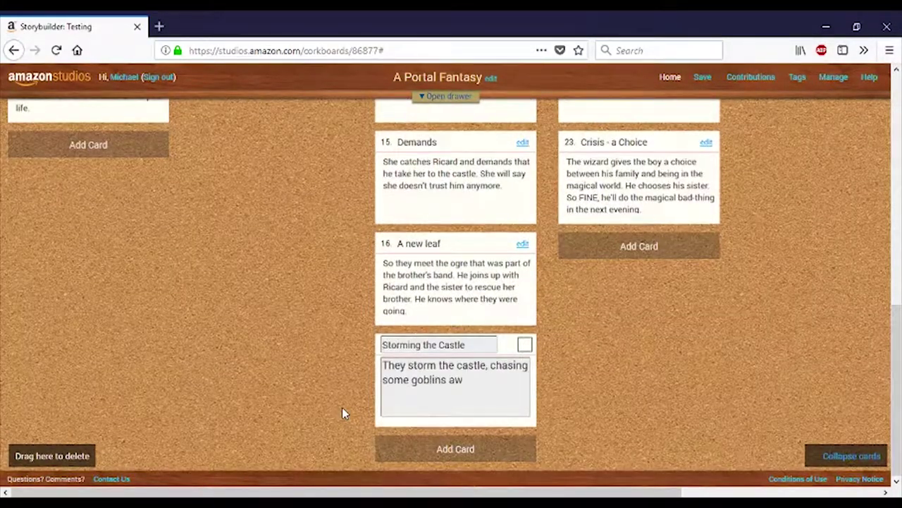
text( the Ogre helps lift the gate or something. Ricard doe)
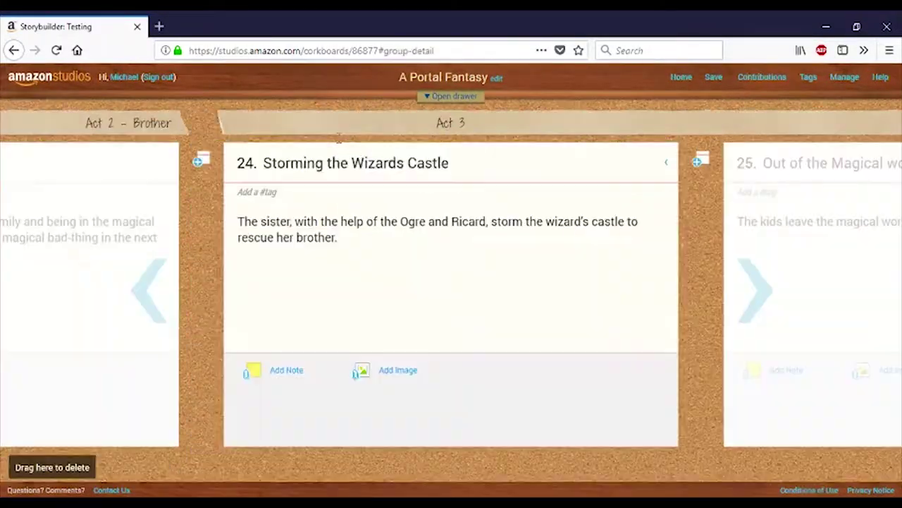
text(Confronting the Wizard)
key(Tab)
text(She confronts the Wizard, and there she manages to prove that he broke _____ and this law automatically summons the aut)
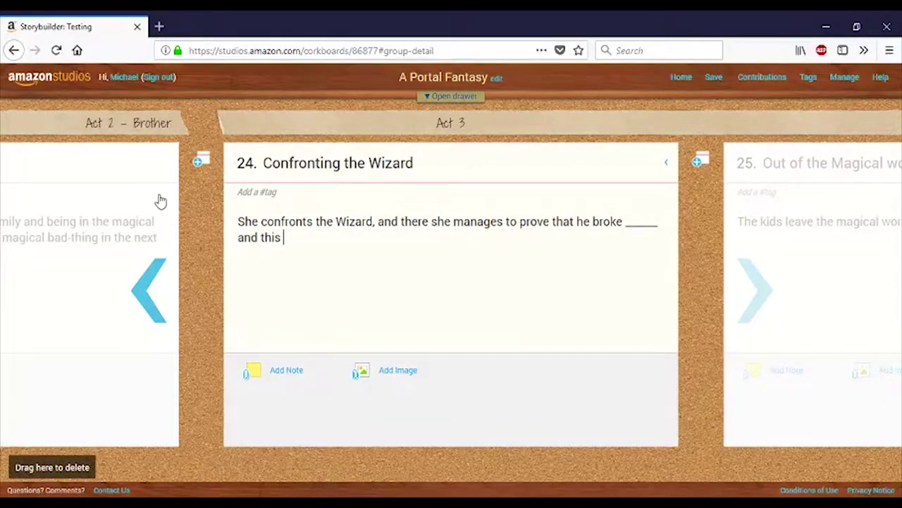
text(omatons to stop him)
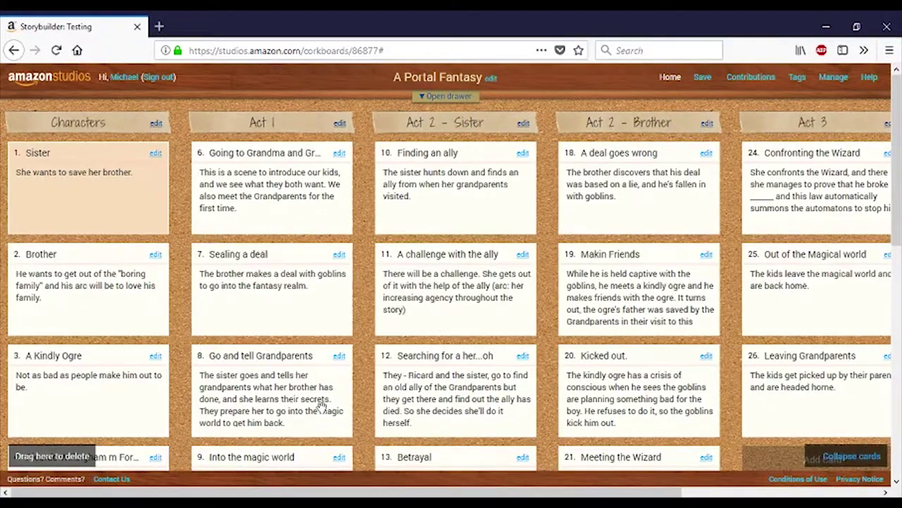
- Add an 'Automatons' character card described as automatic law enforcement
scroll(316, 397, down, 3)
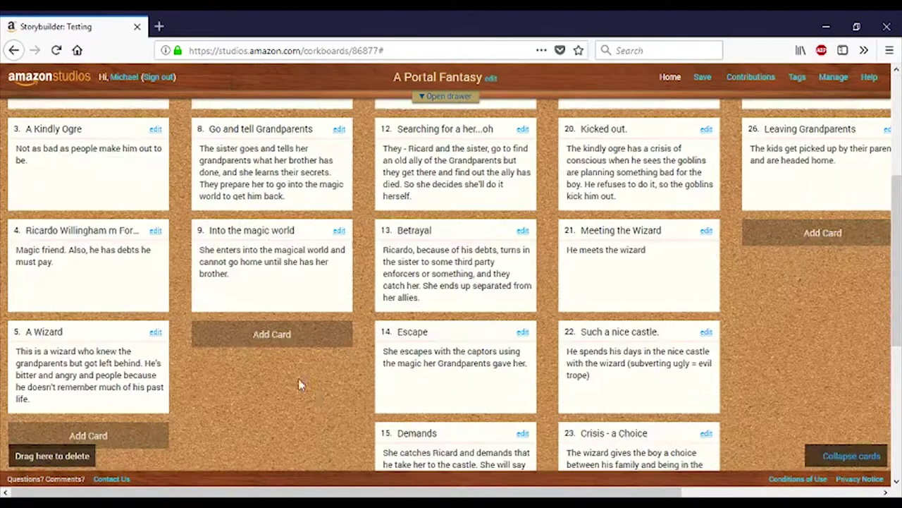
scroll(315, 397, down, 2)
click(99, 282)
text(Automatons)
key(Tab)
text(Automatic law enforcement. If you break ____ law, they automatically show up to capture you.)
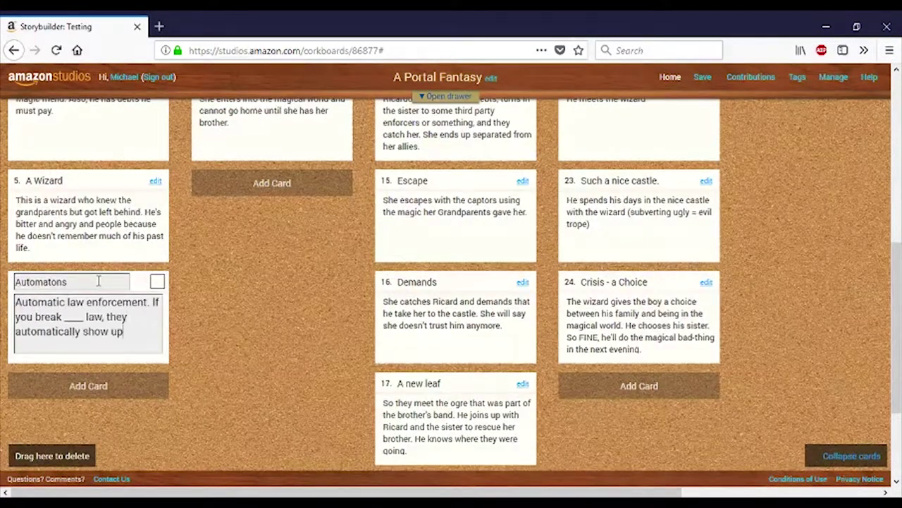
click(257, 378)
scroll(256, 376, up, 2)
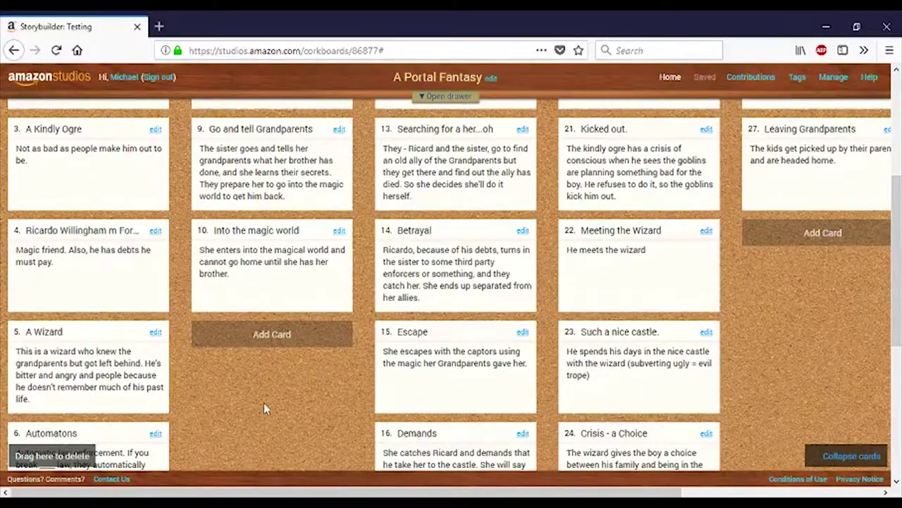
scroll(261, 381, up, 1)
scroll(339, 374, down, 1)
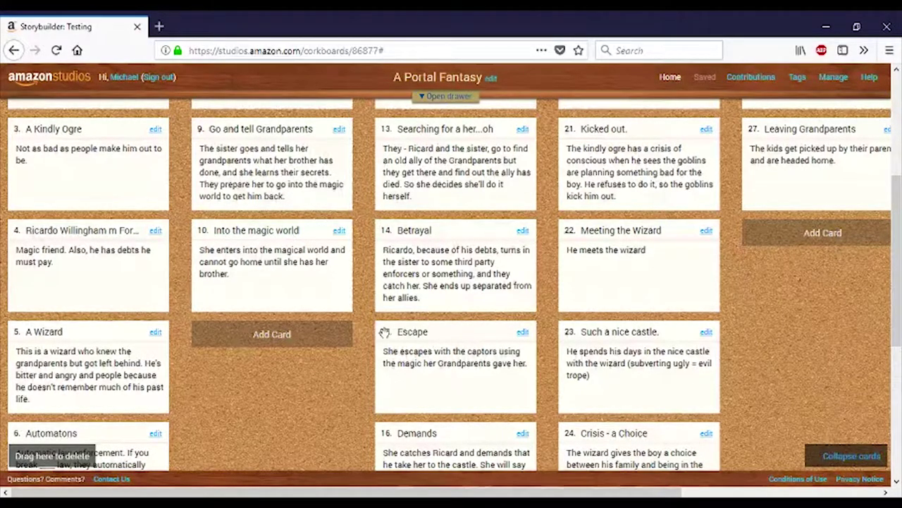
scroll(312, 373, down, 2)
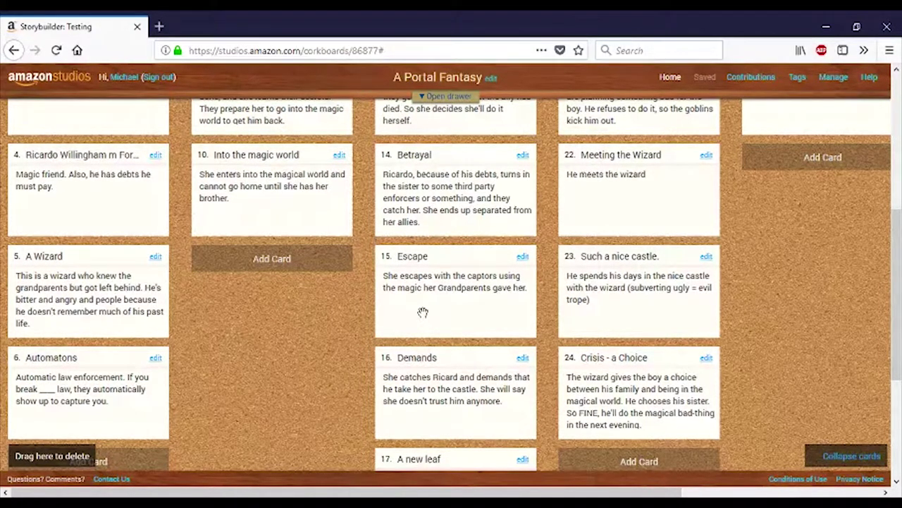
scroll(385, 291, down, 3)
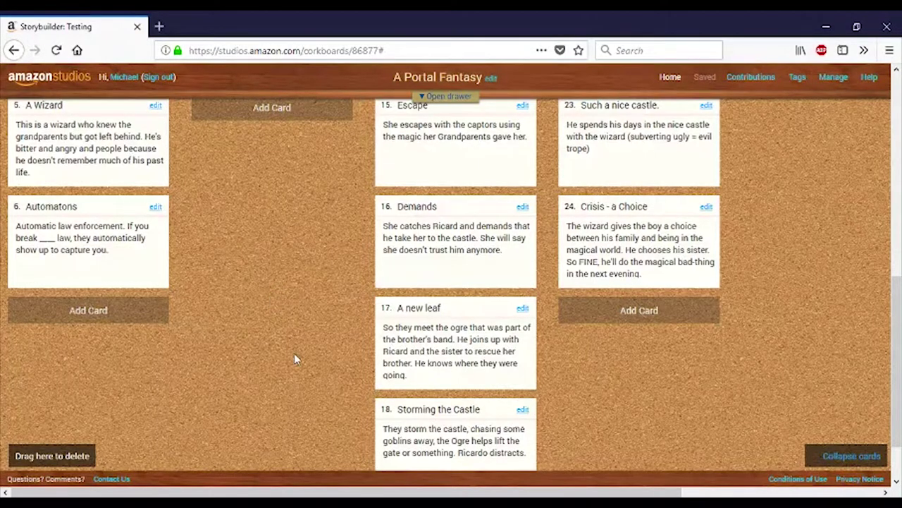
scroll(376, 296, down, 2)
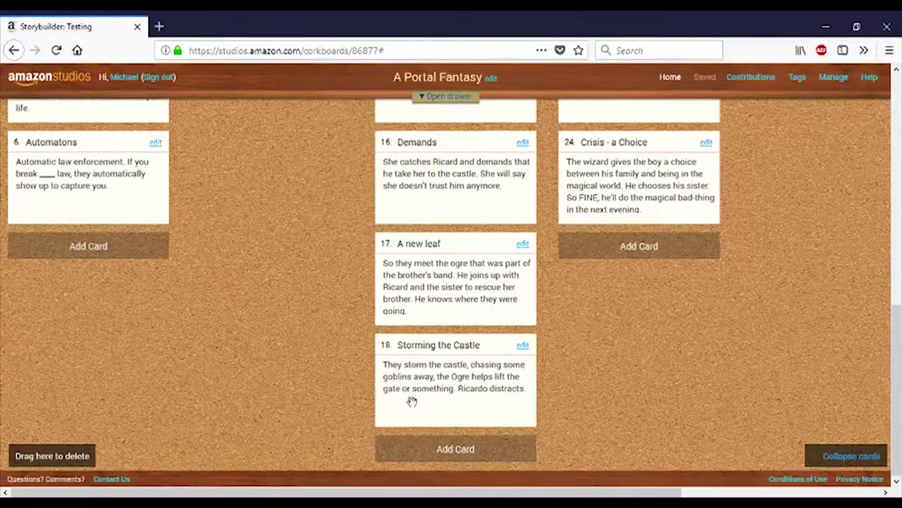
scroll(572, 427, up, 10)
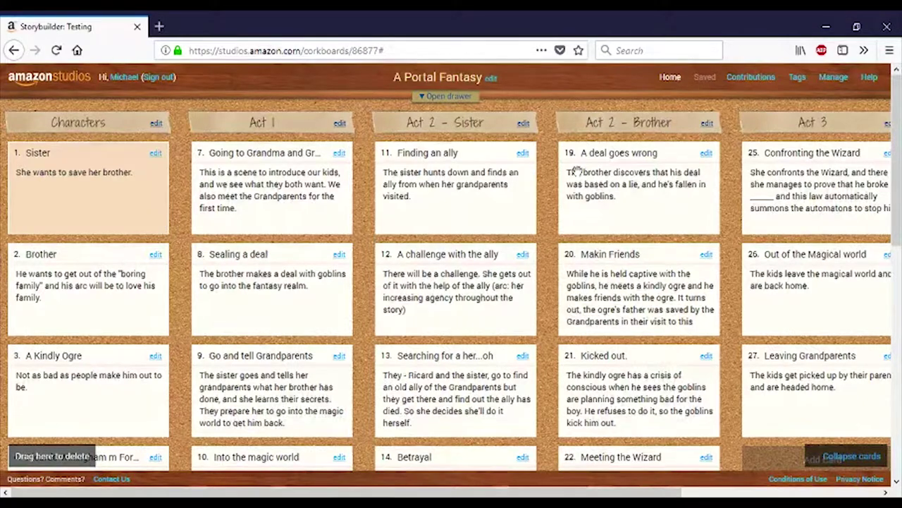
click(805, 176)
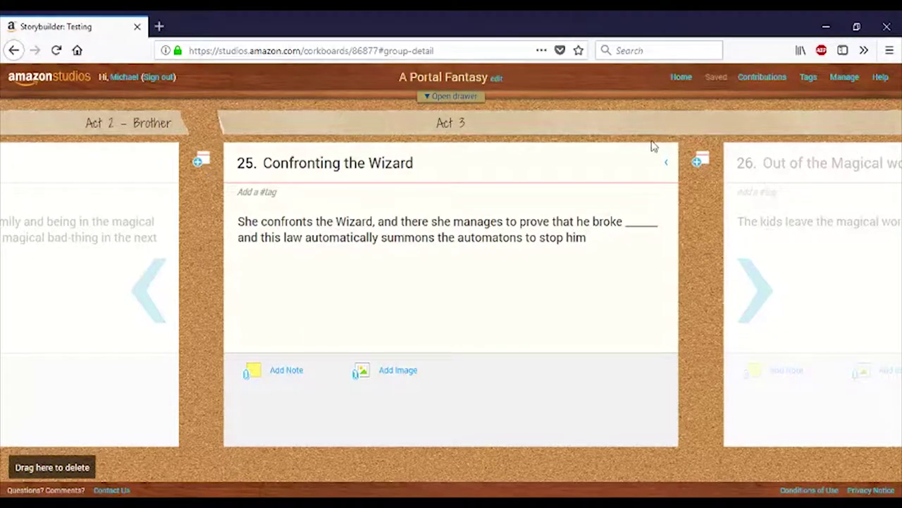
click(677, 80)
scroll(491, 373, down, 5)
scroll(477, 348, down, 5)
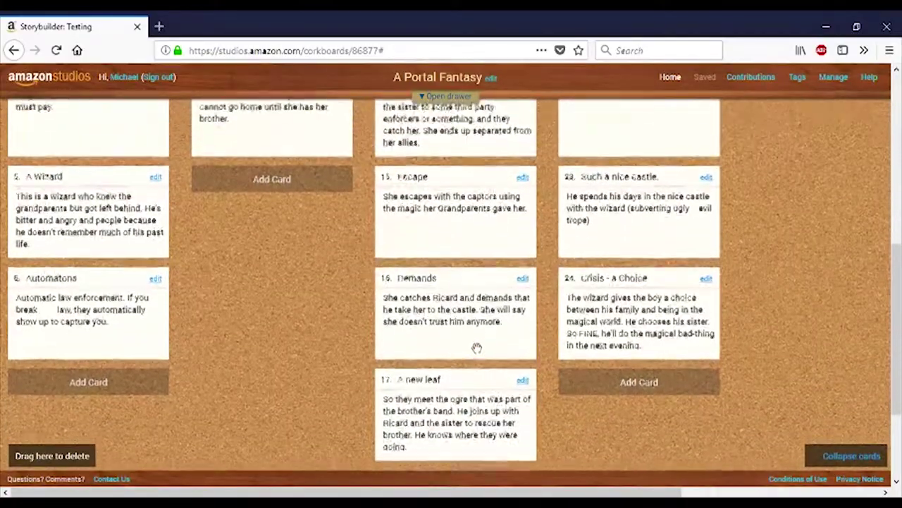